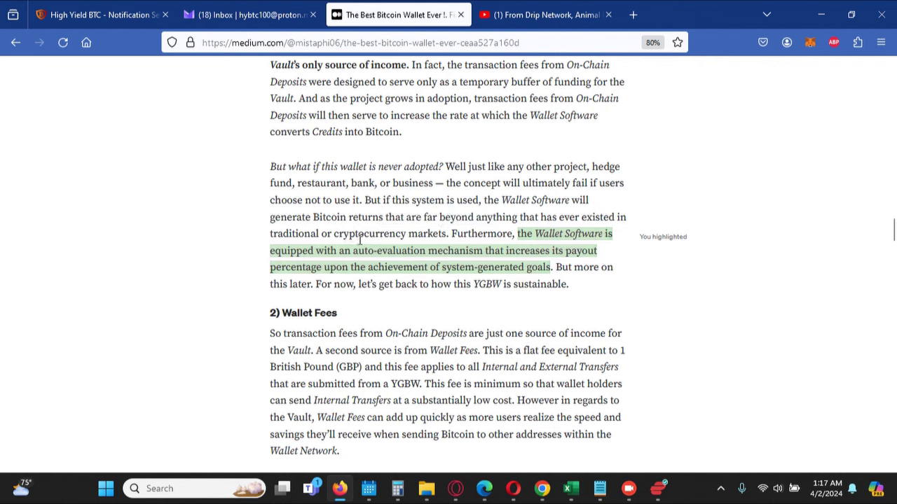
Review the highlighted Wallet Software passage in the Medium article and look at the High Yield BTC home and notification settings pages
left_click(459, 263)
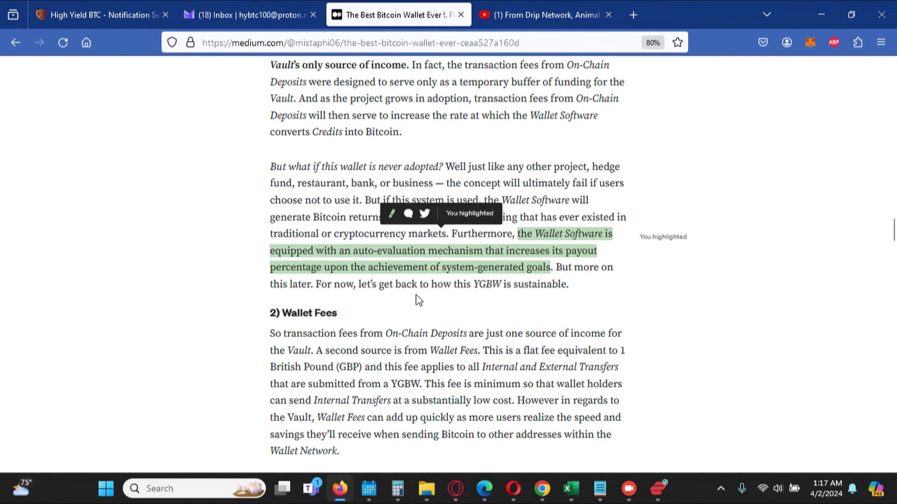
mouse_move(519, 276)
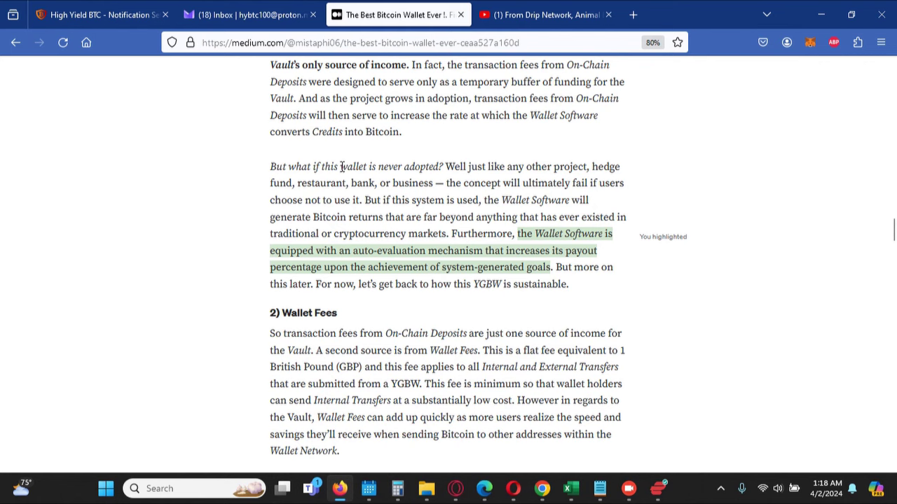
key("alt+Tab")
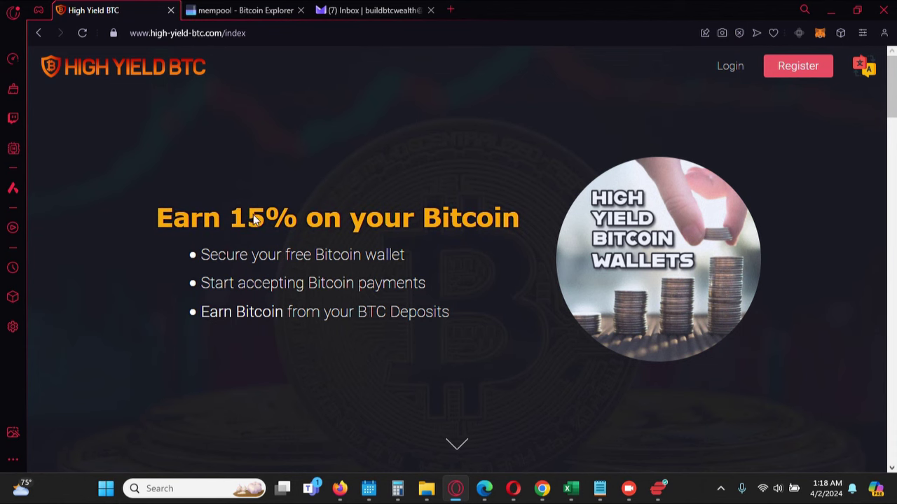
key("alt+Tab")
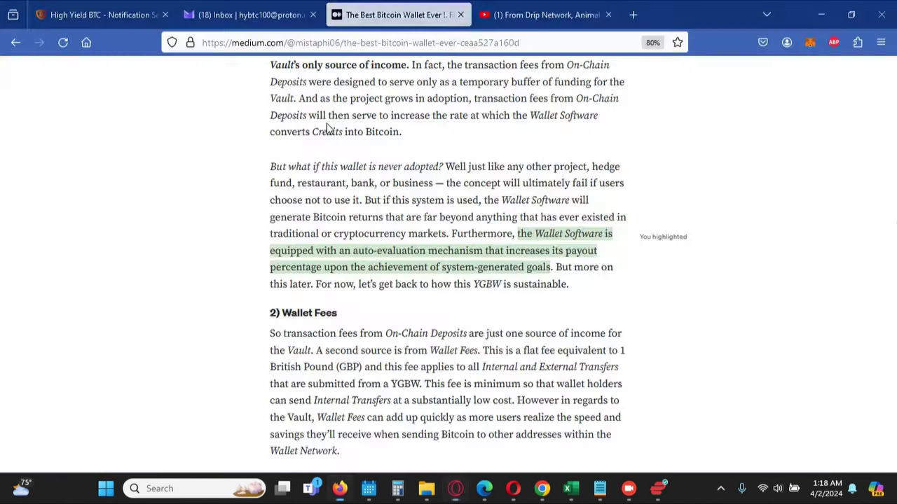
left_click(122, 15)
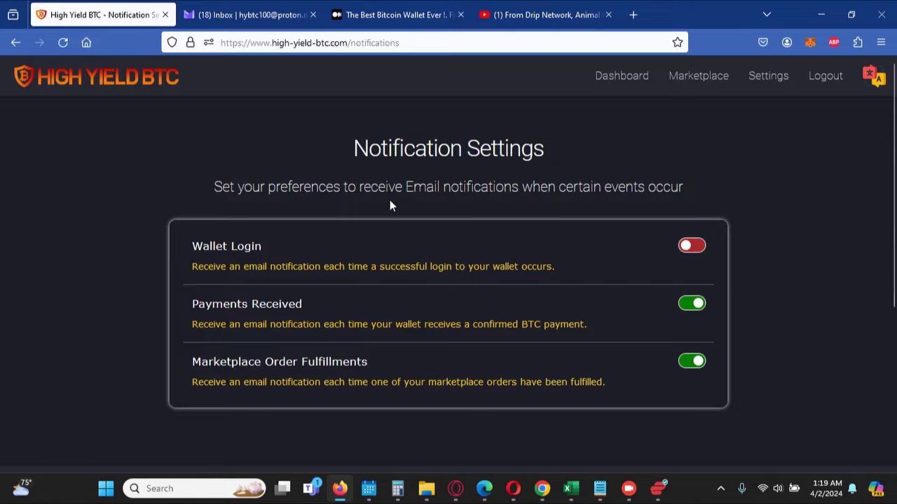
Read the comment about growing capital through marketplace discounts under the Drip Network, Animal Farm and Elephant Money video on YouTube
left_click(519, 15)
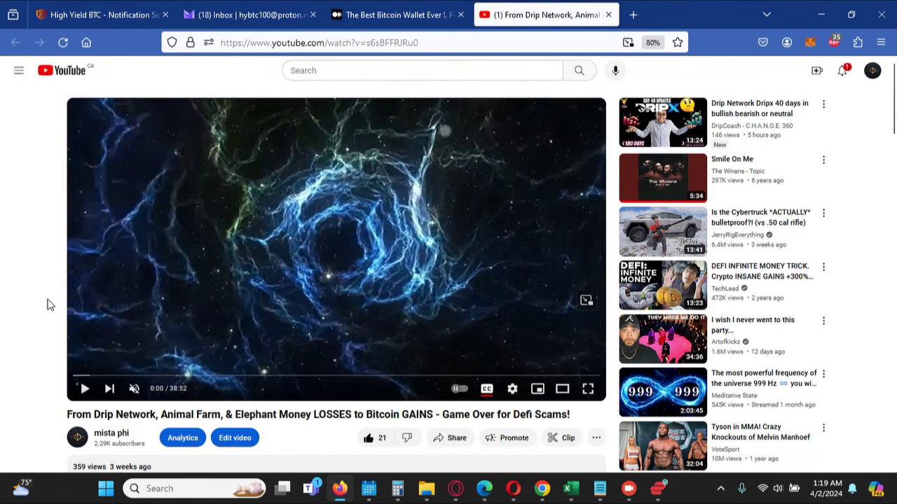
scroll(45, 304, "down", 1)
scroll(44, 306, "down", 1)
scroll(45, 305, "down", 3)
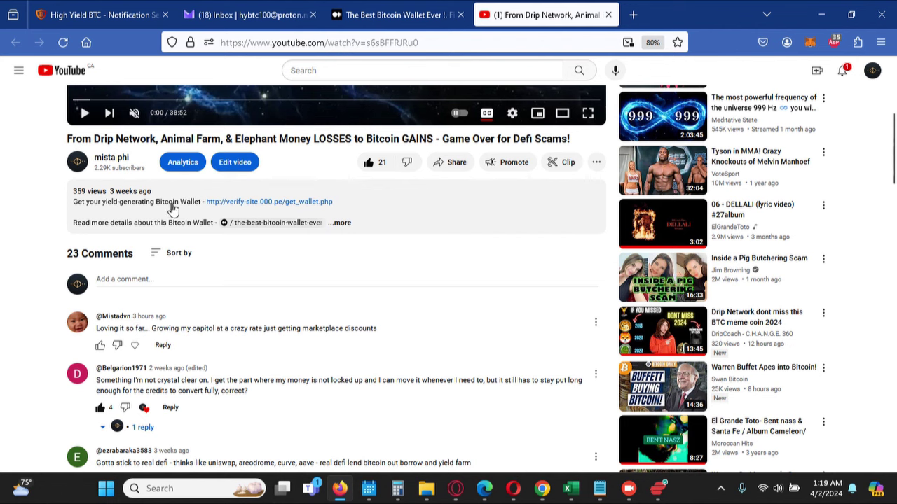
scroll(144, 190, "up", 2)
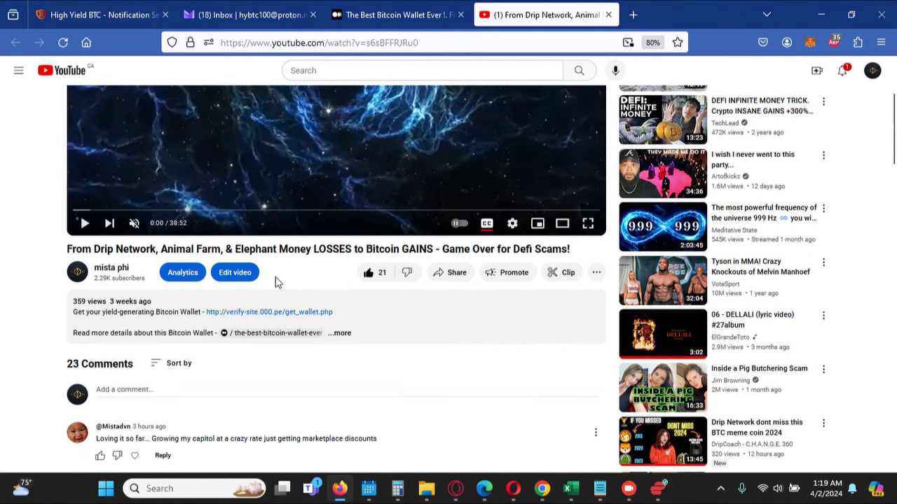
scroll(275, 281, "down", 1)
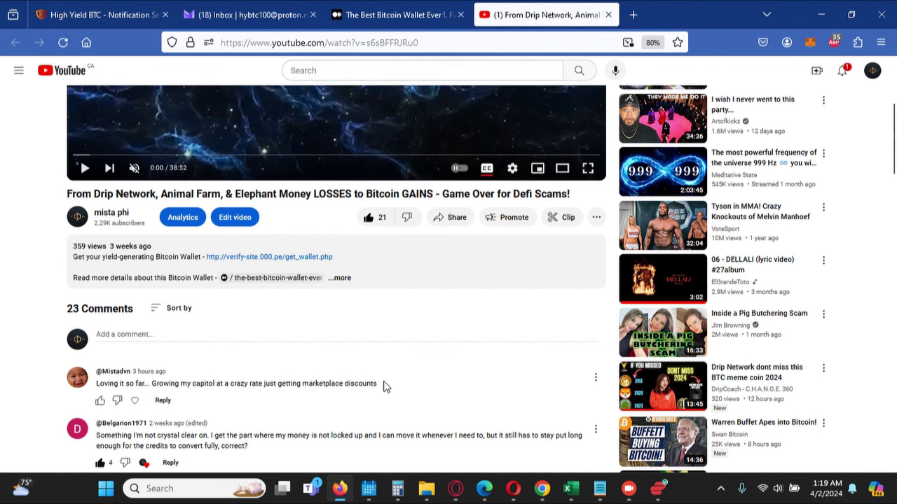
left_click_drag(384, 385, 154, 390)
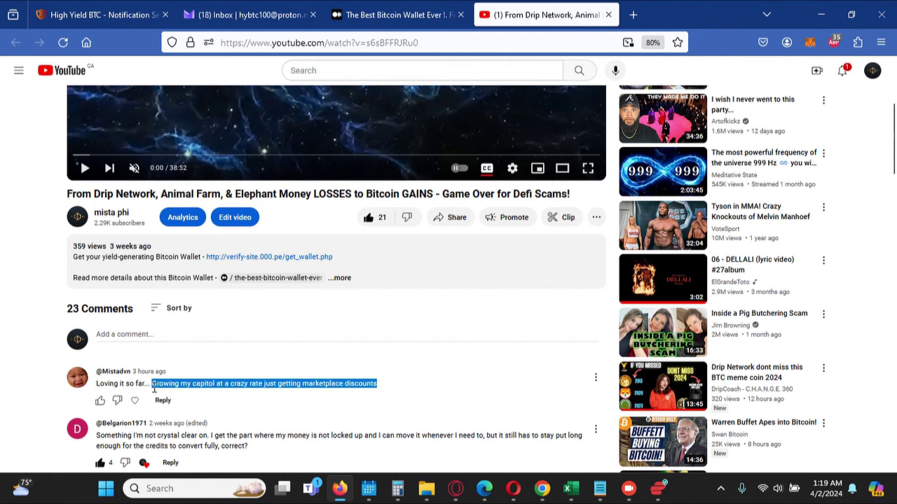
left_click(396, 389)
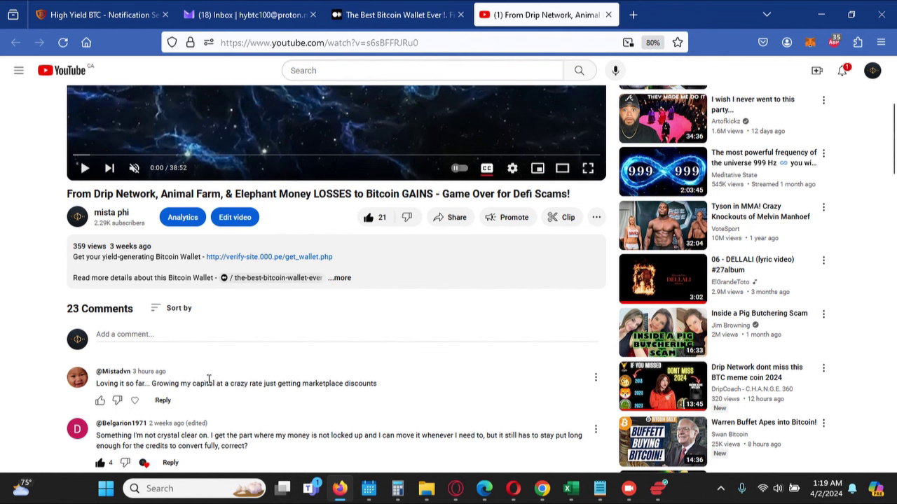
left_click_drag(195, 383, 351, 385)
left_click(369, 373)
scroll(361, 374, "up", 5)
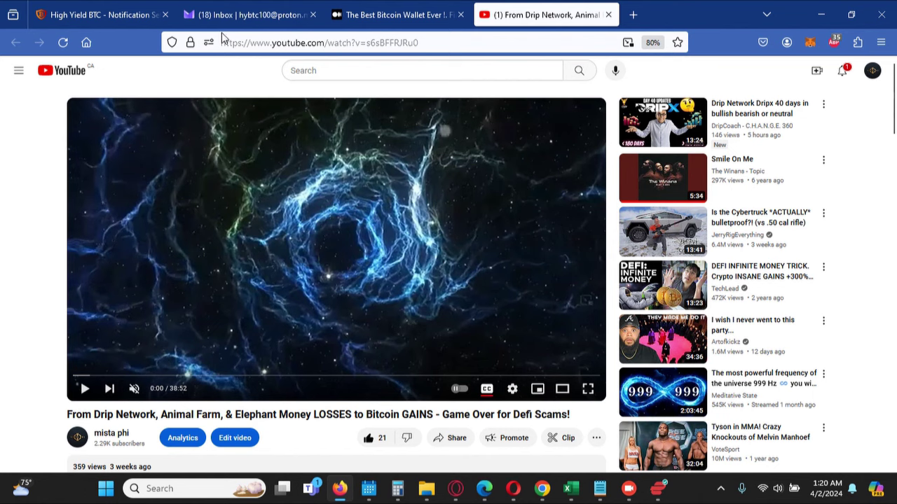
Switch to the wheel workbook in Excel and unhide rows 2 to 4 under the Vault Revenue from Fees heading on Sheet2
key("alt+Tab")
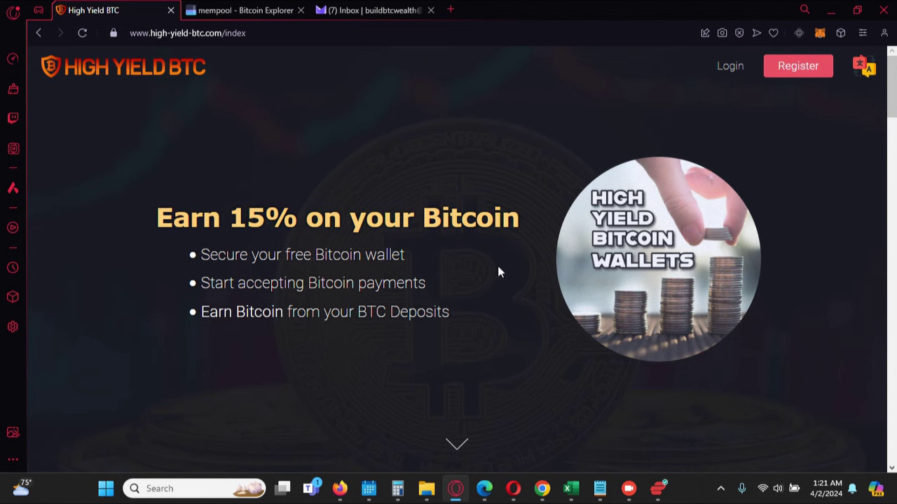
left_click(571, 489)
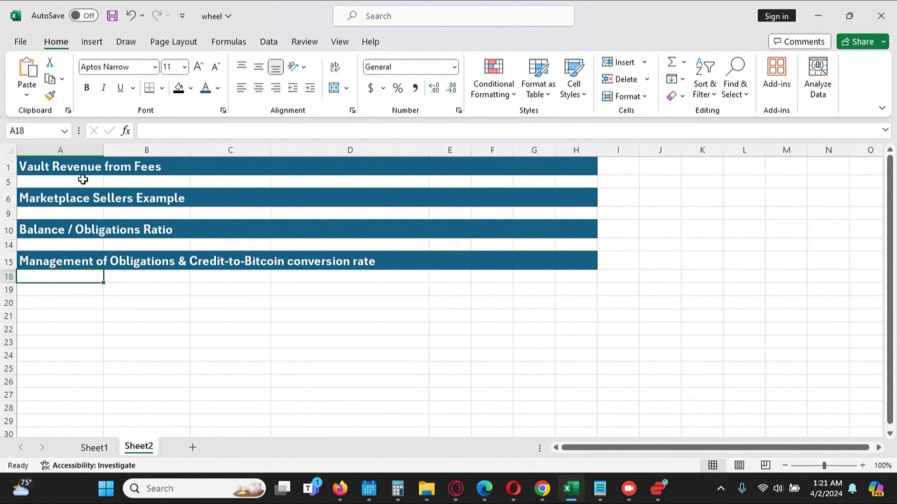
left_click(12, 171)
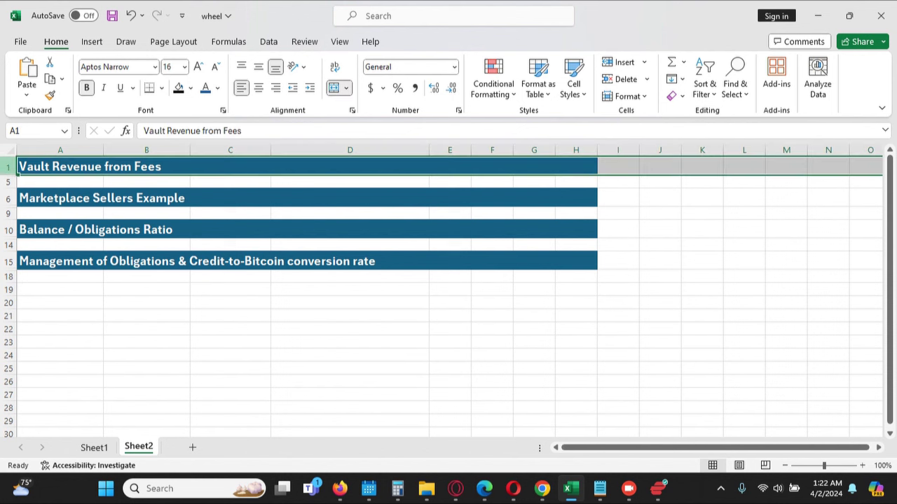
left_click_drag(12, 168, 13, 182)
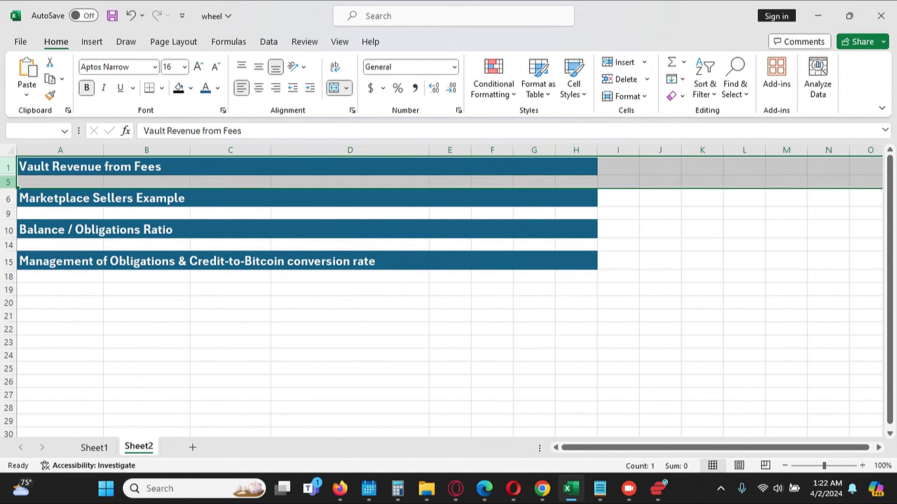
right_click(13, 182)
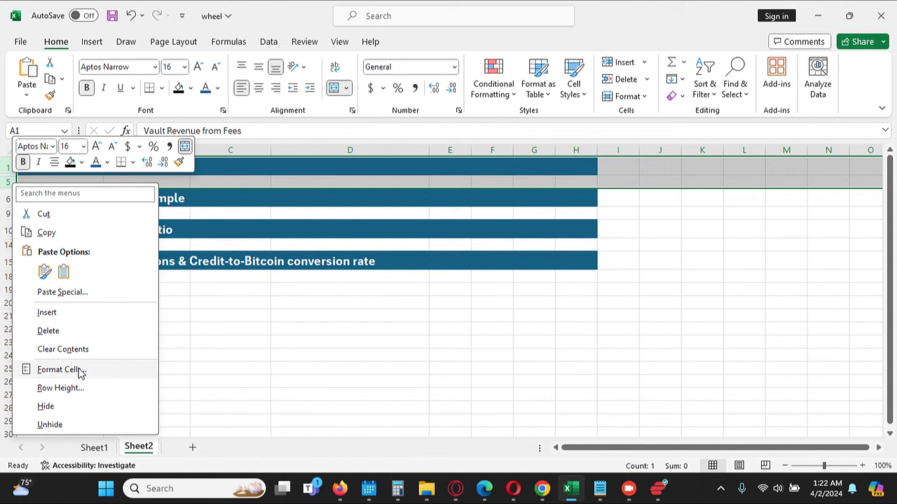
left_click(50, 425)
left_click(220, 210)
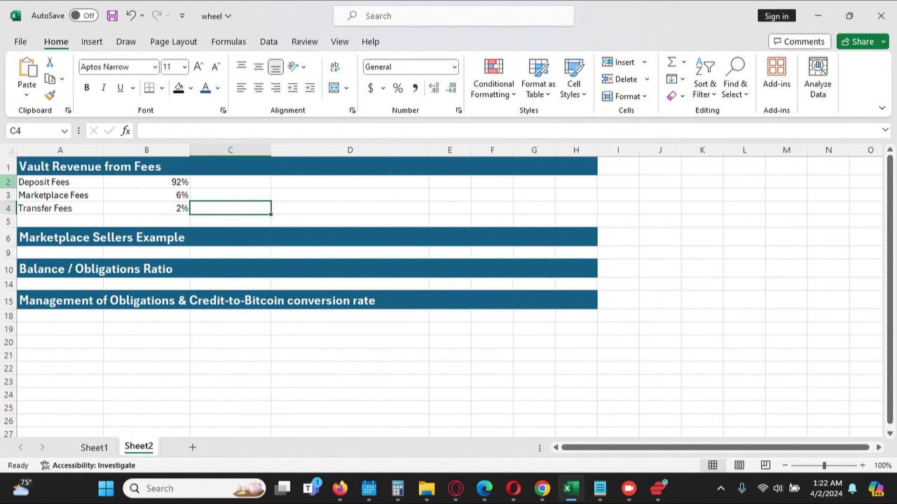
Examine the percentages for Deposit Fees, Marketplace Fees and Transfer Fees in the Vault Revenue from Fees section
left_click(8, 182)
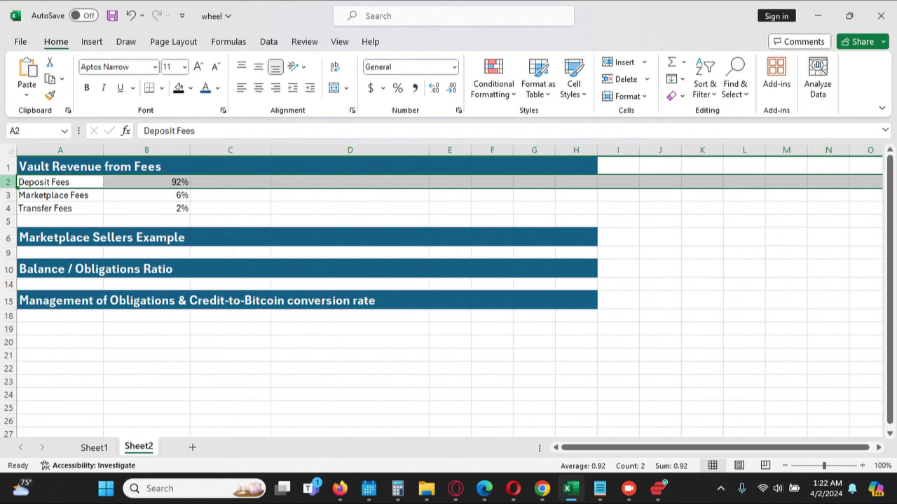
left_click(67, 182)
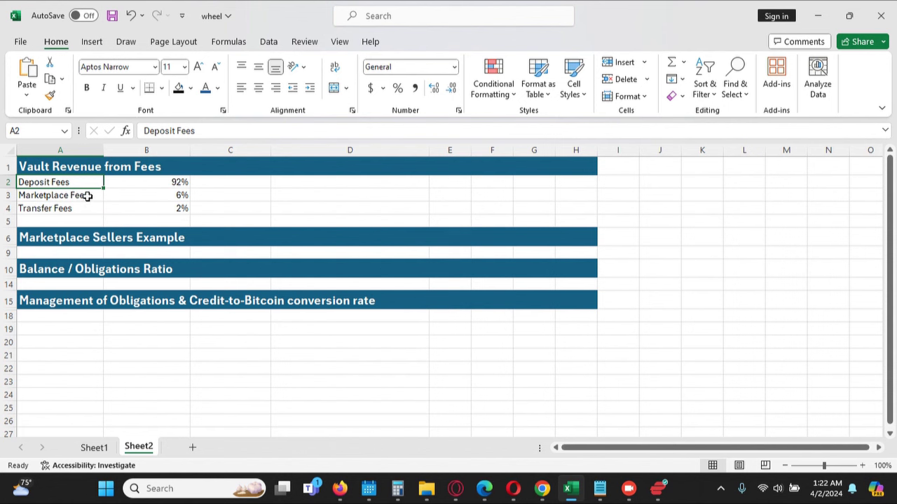
left_click(13, 195)
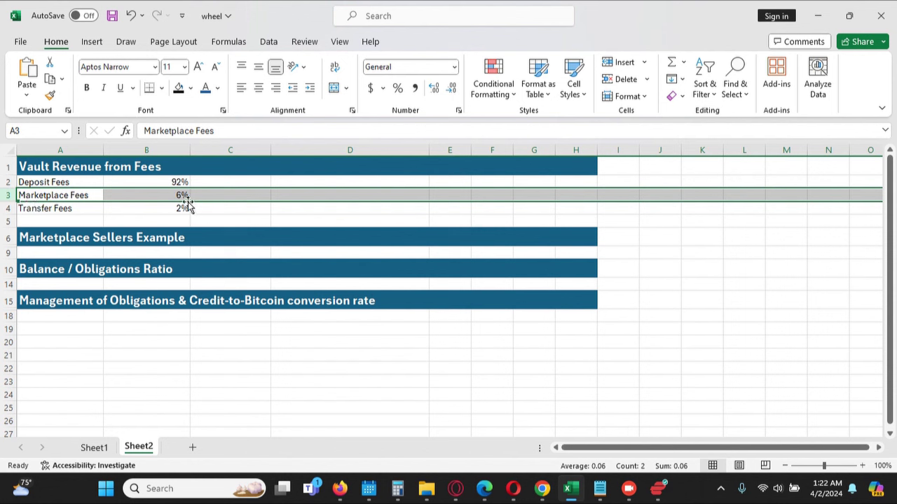
left_click(9, 208)
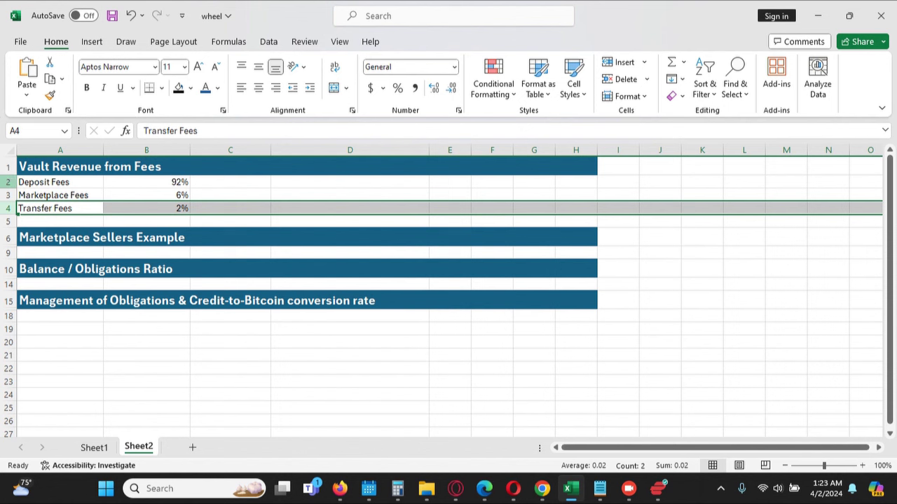
left_click(8, 181)
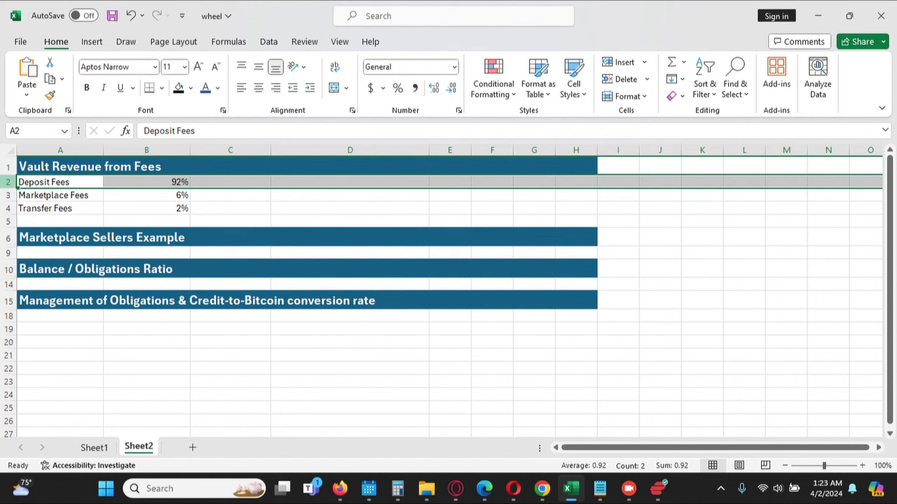
left_click(8, 194)
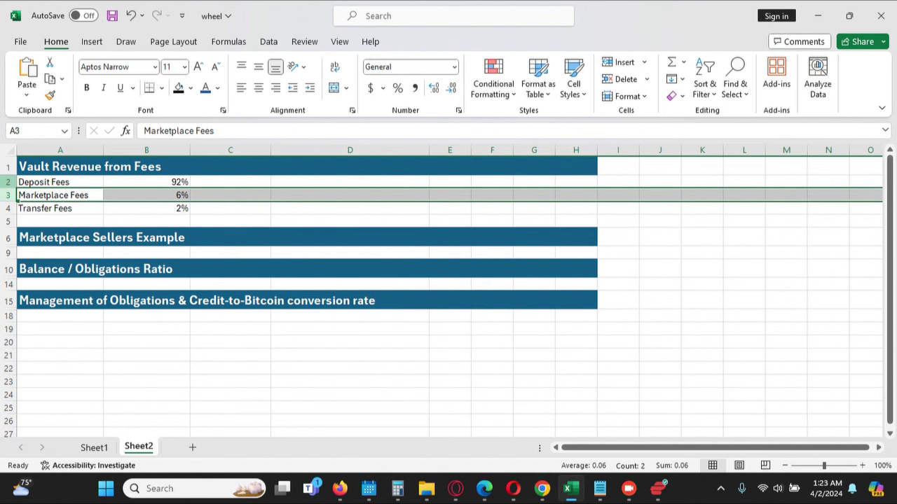
left_click(9, 182)
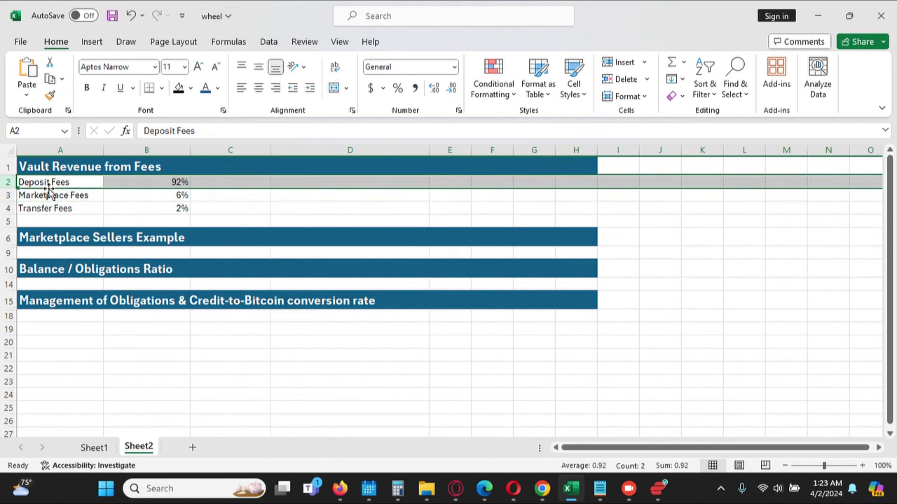
left_click(180, 182)
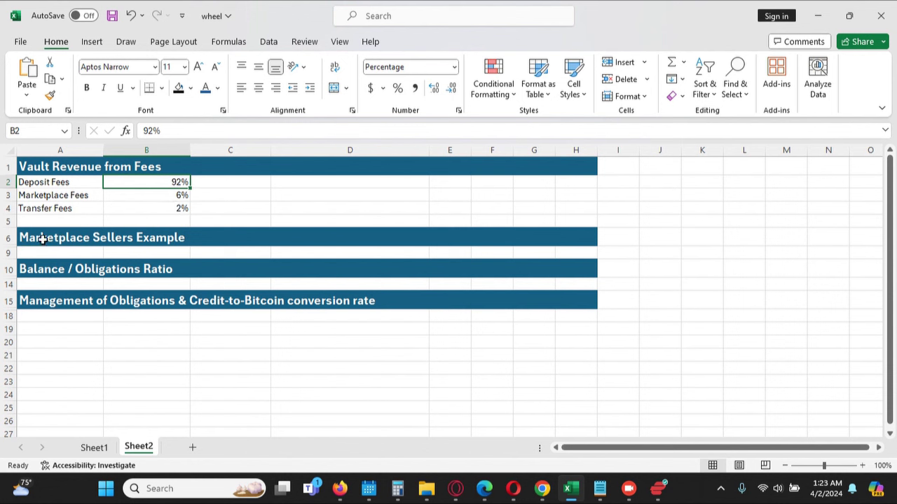
Unhide rows 7 and 8 under the Marketplace Sellers Example heading
left_click(8, 238)
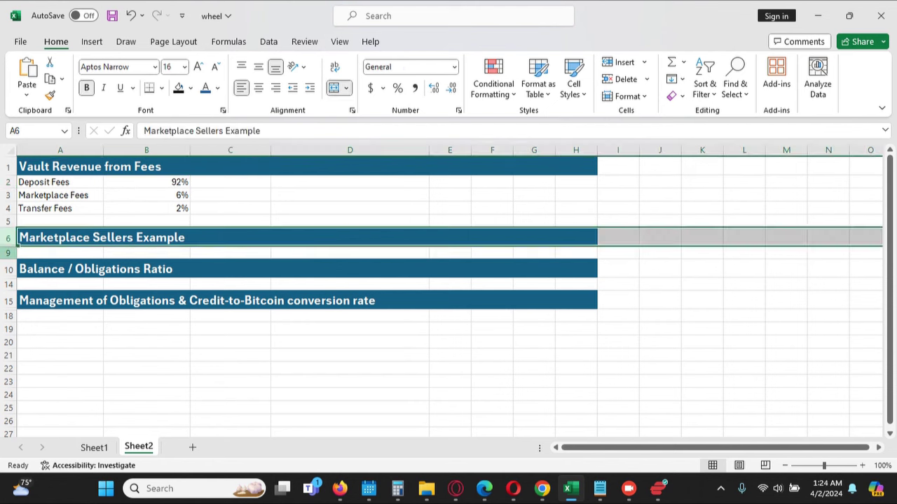
left_click_drag(8, 238, 8, 254)
right_click(10, 256)
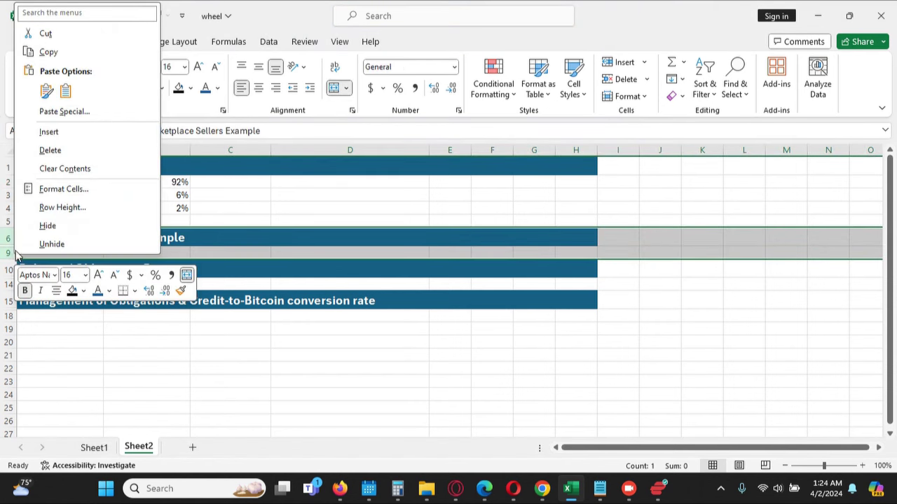
left_click(59, 244)
left_click(172, 279)
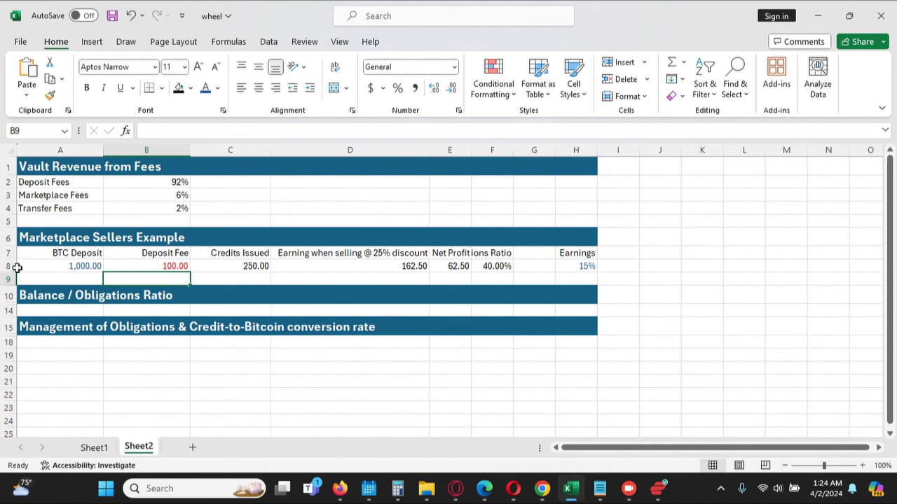
Examine how BTC Deposit, Deposit Fee and the Earnings rate feed the Credits Issued formula in the Marketplace Sellers Example
left_click(90, 251)
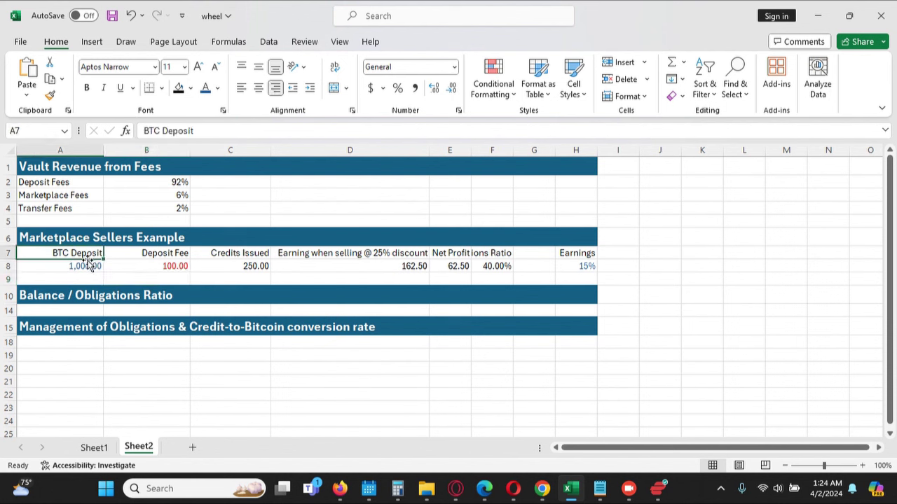
left_click(168, 256)
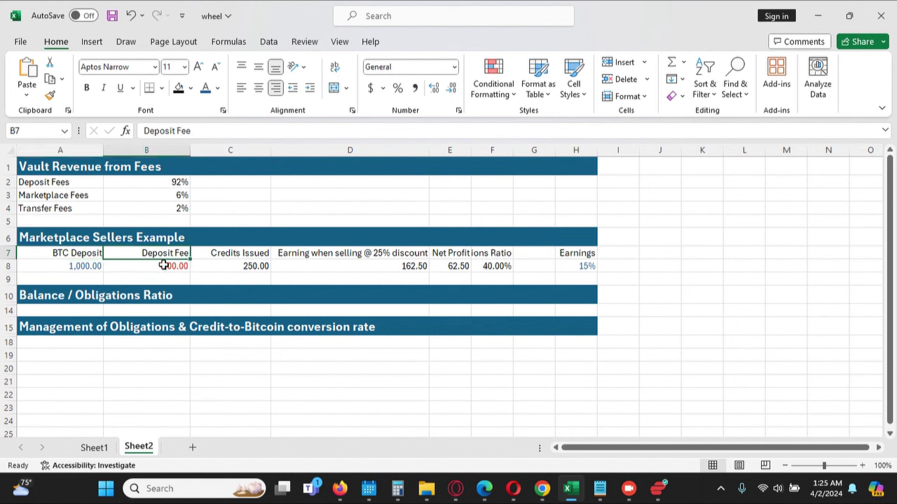
left_click(134, 263)
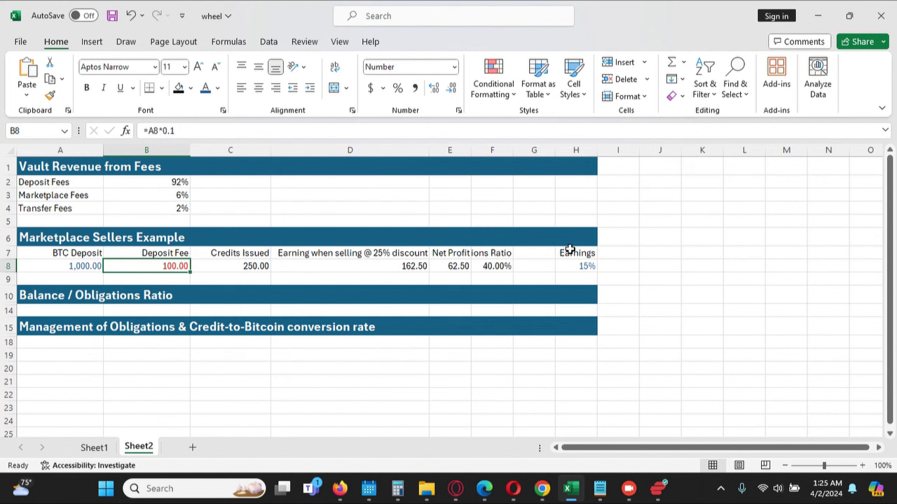
left_click(584, 267)
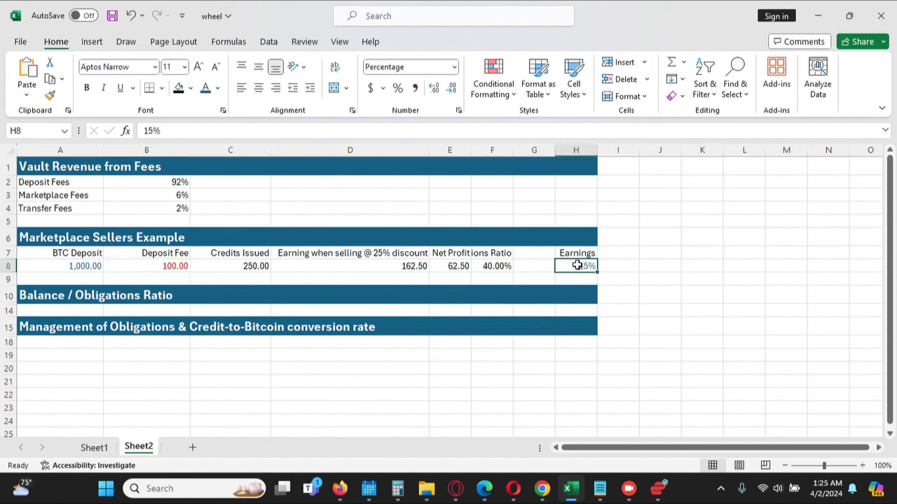
left_click(167, 267)
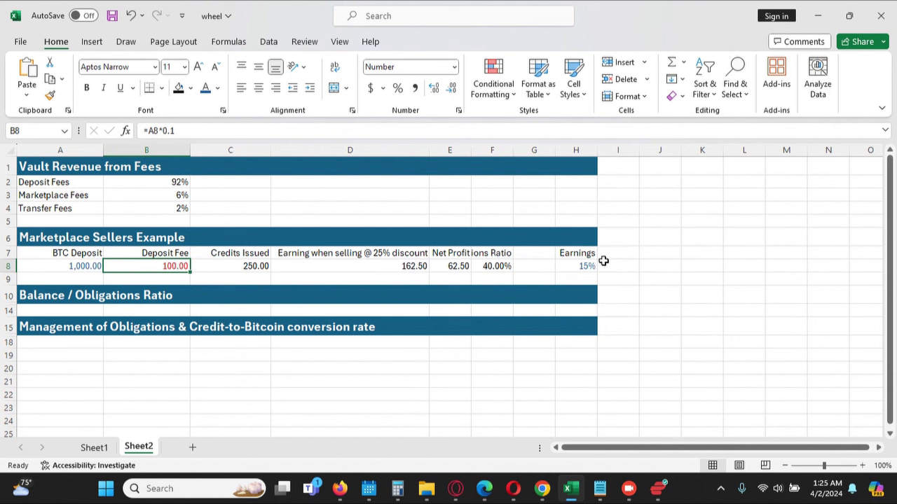
left_click(242, 265)
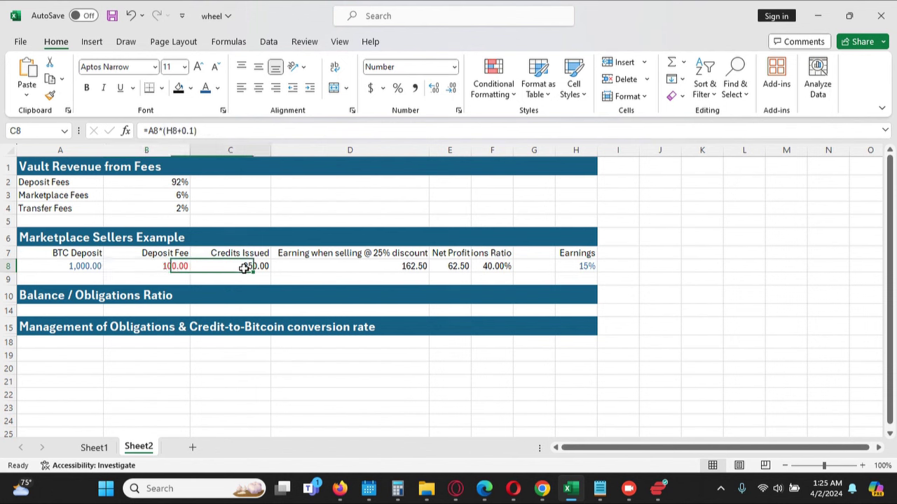
left_click(155, 266)
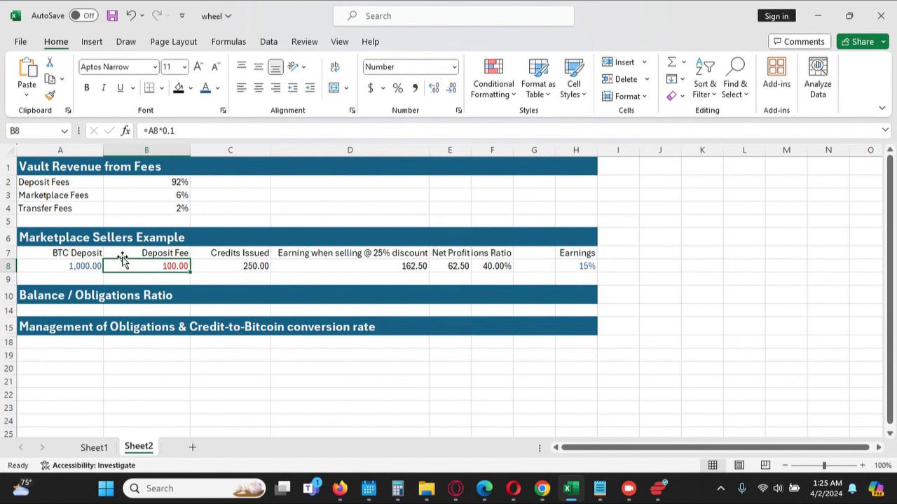
left_click(98, 266)
left_click(164, 267)
left_click(244, 265)
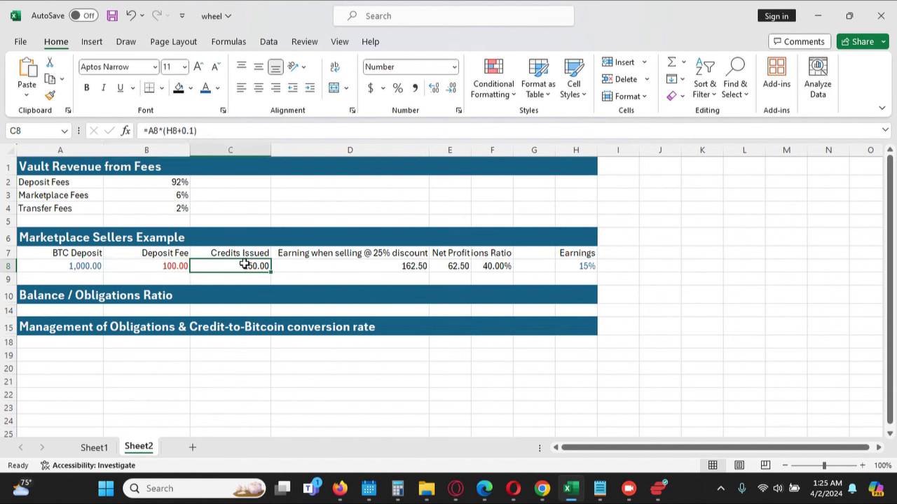
left_click(578, 264)
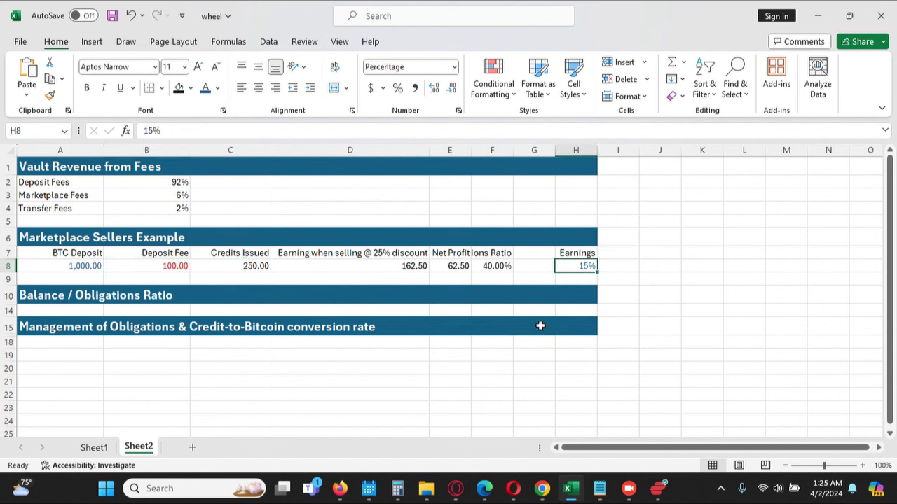
left_click(257, 266)
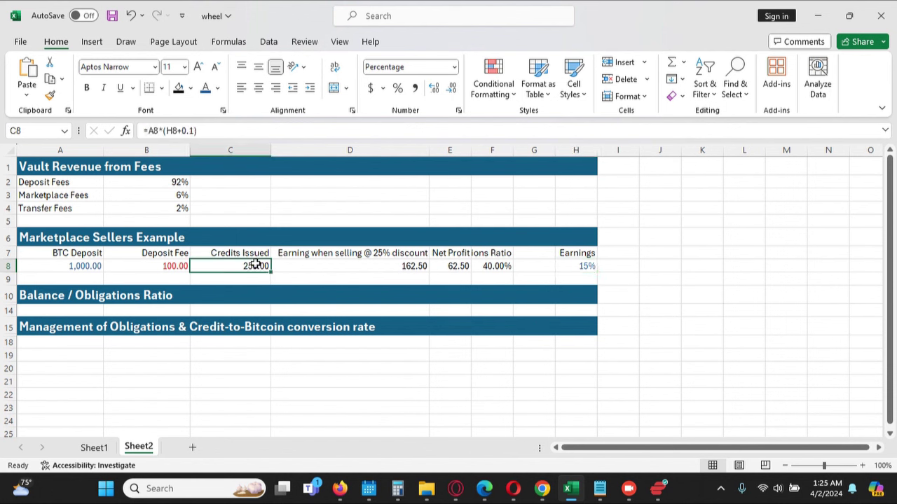
Compare the 25% discount earnings, Net Profit and Balance/Obligations Ratio columns with the BTC Deposit, Credits Issued and Earnings cells
left_click(330, 256)
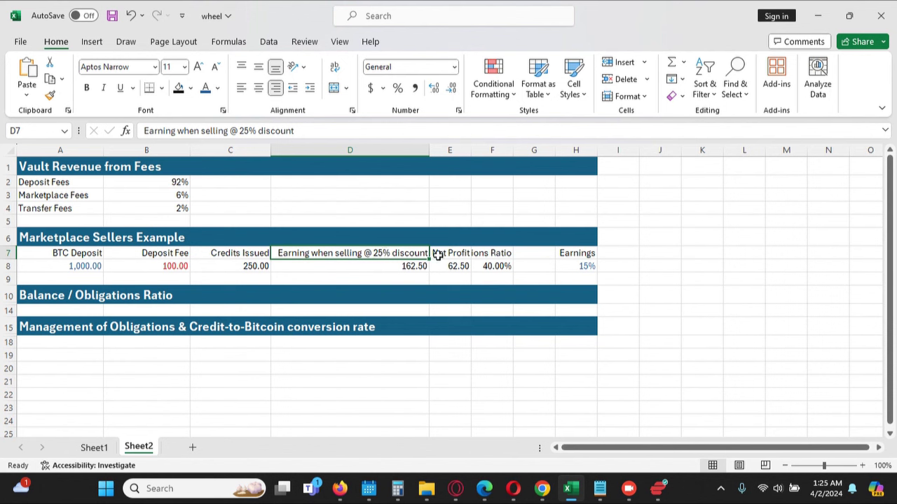
left_click(455, 253)
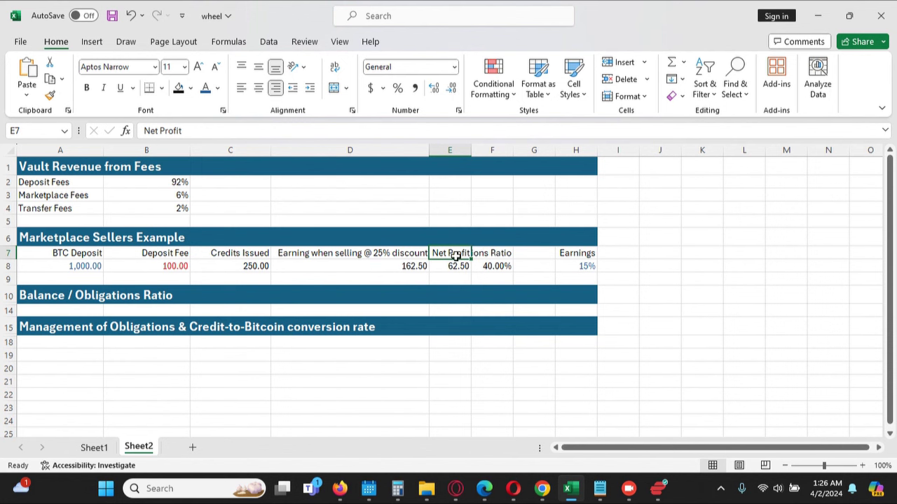
left_click(496, 251)
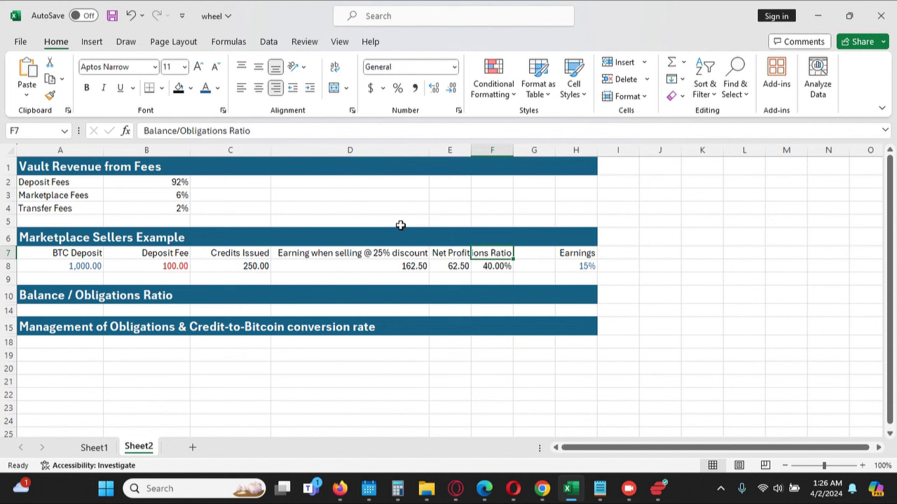
left_click(257, 267)
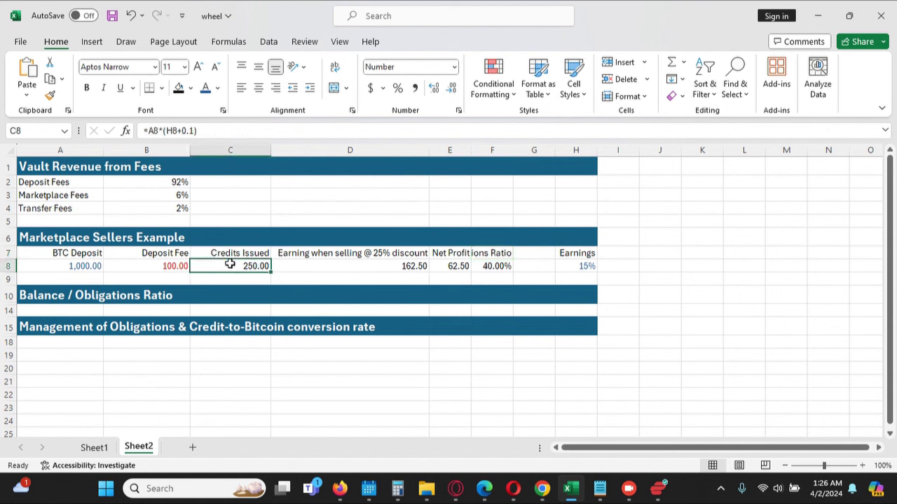
left_click(586, 265)
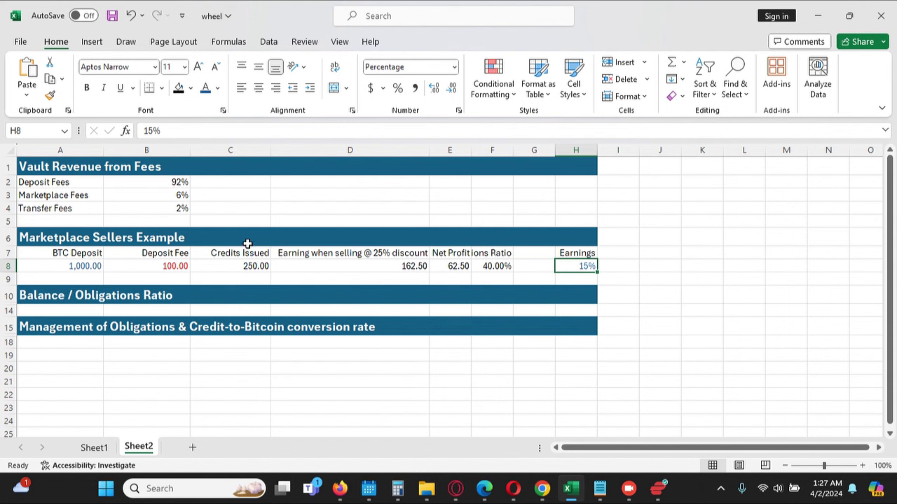
left_click(79, 263)
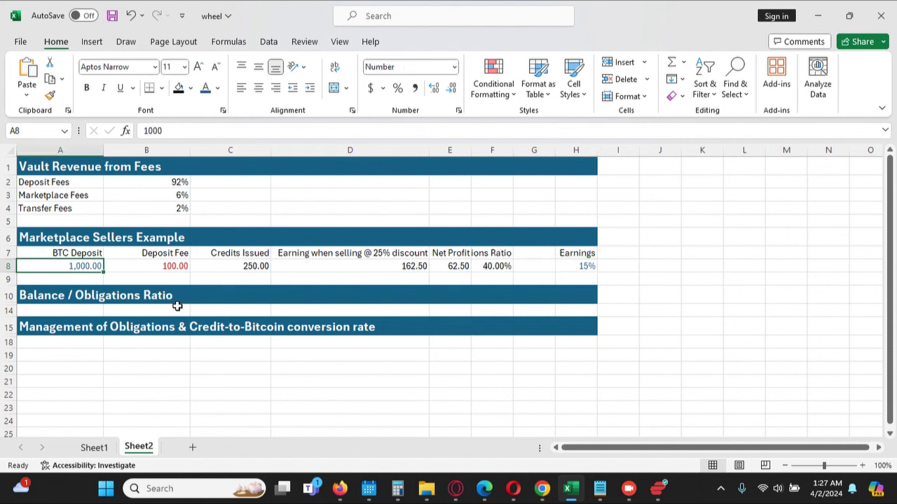
left_click(461, 267)
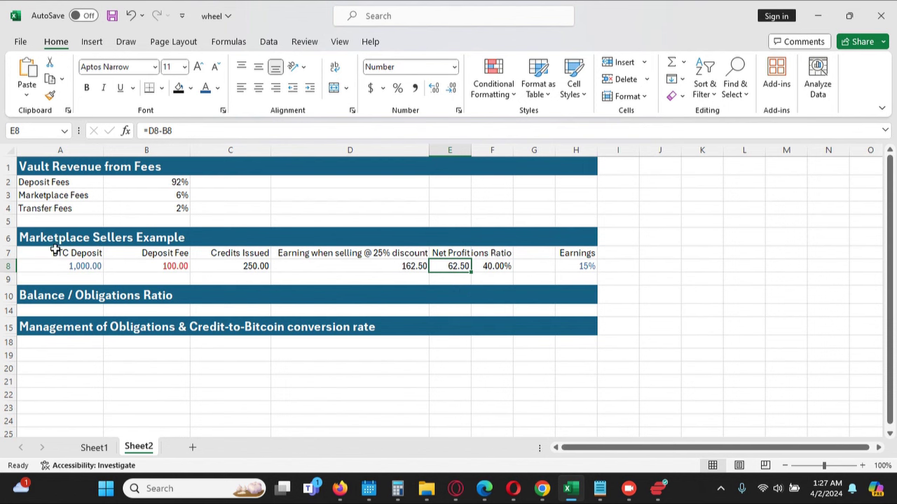
left_click(8, 265)
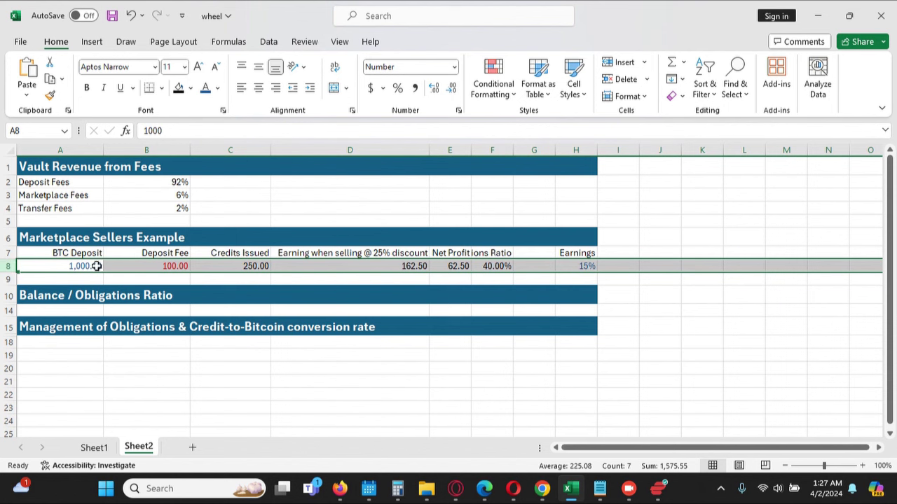
left_click(460, 268)
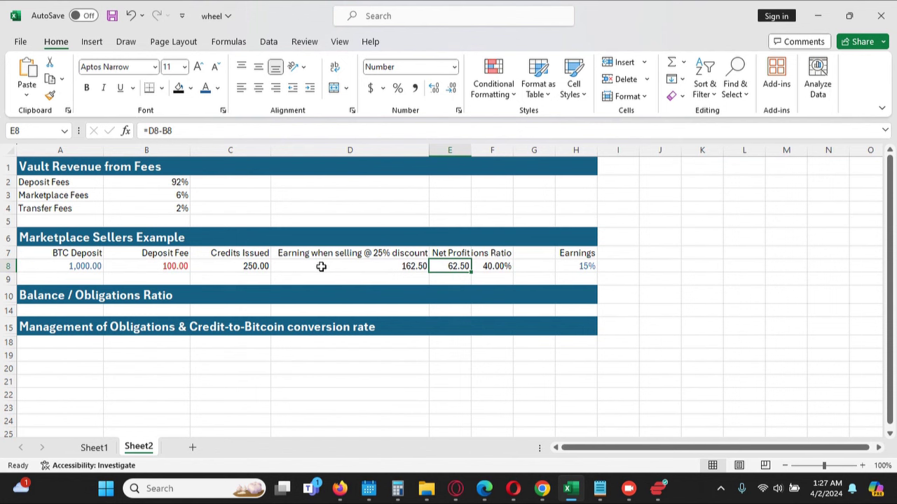
left_click(371, 251)
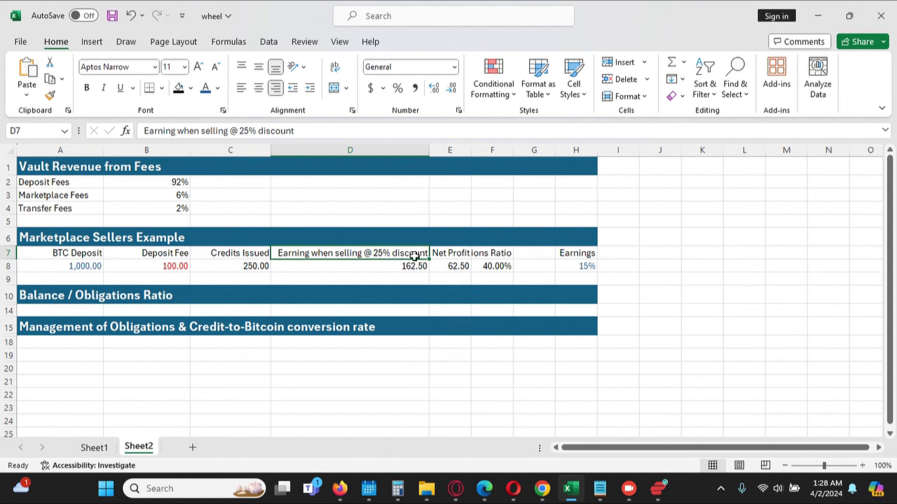
left_click(457, 267)
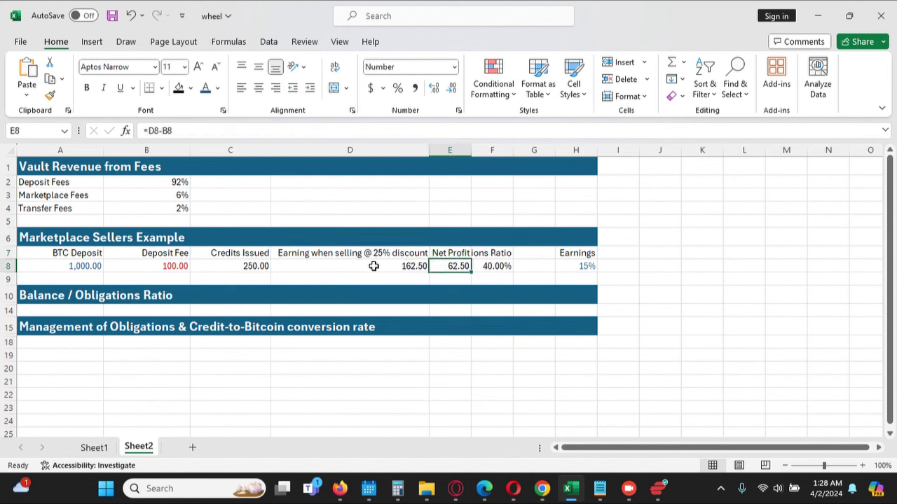
Trace the sellers example across row 8 from BTC Deposit through Deposit Fee, Credits Issued and discounted earnings to Net Profit
left_click(76, 265)
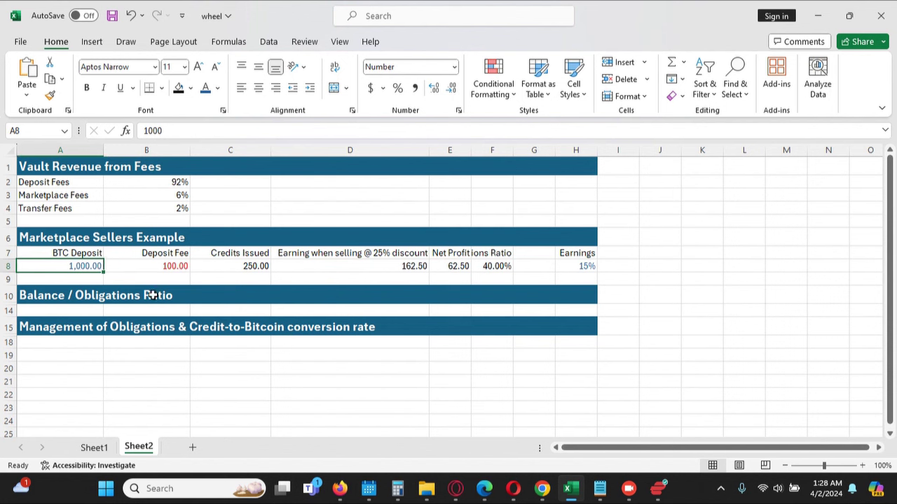
left_click(174, 266)
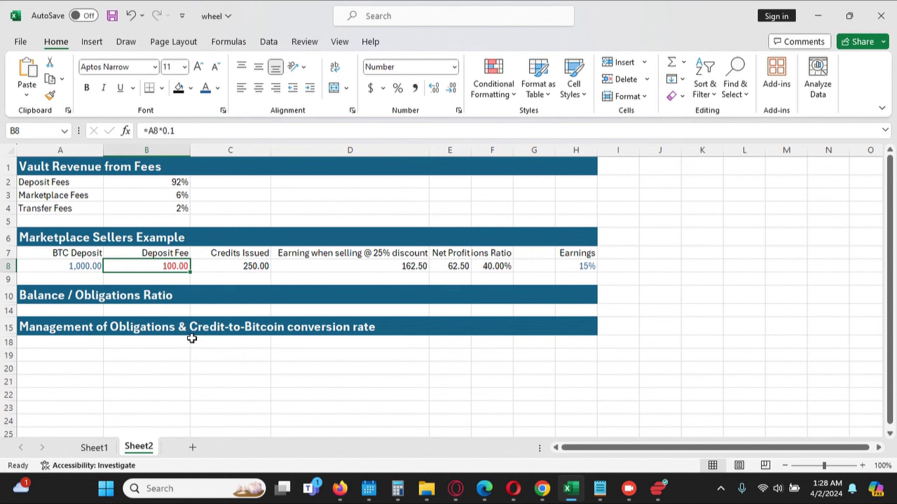
left_click(262, 267)
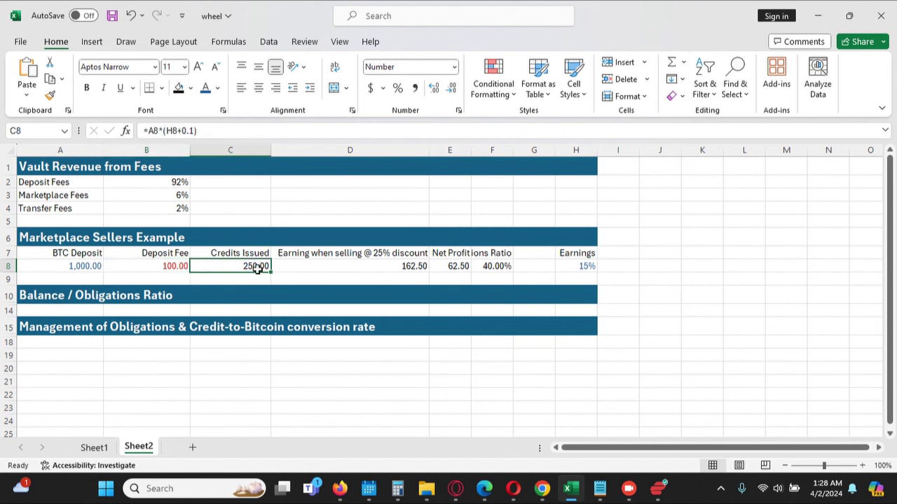
left_click(345, 254)
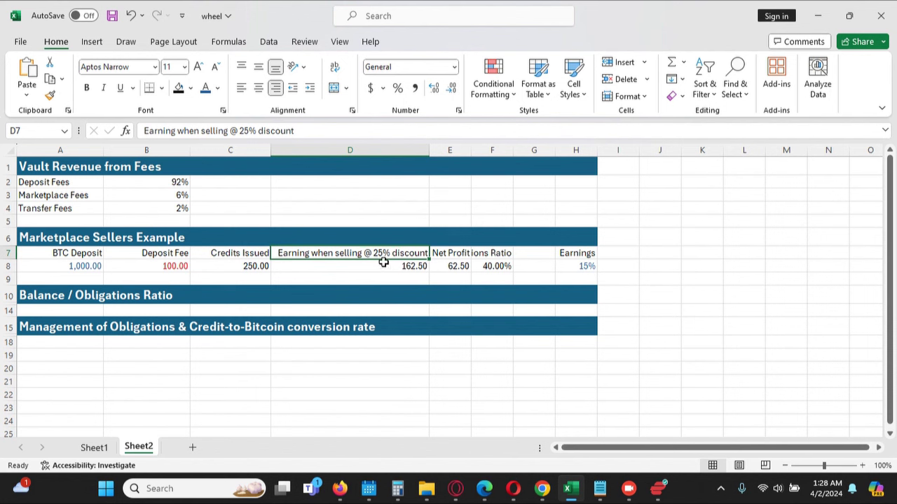
left_click(386, 268)
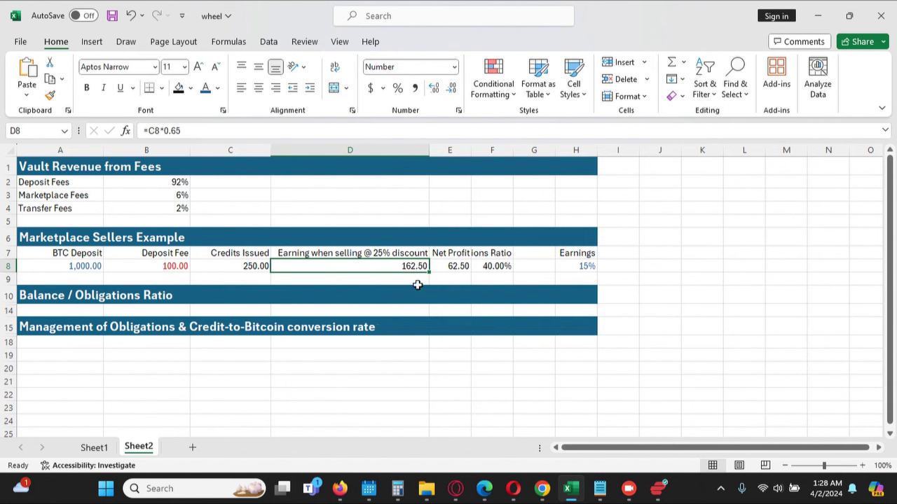
left_click(459, 264)
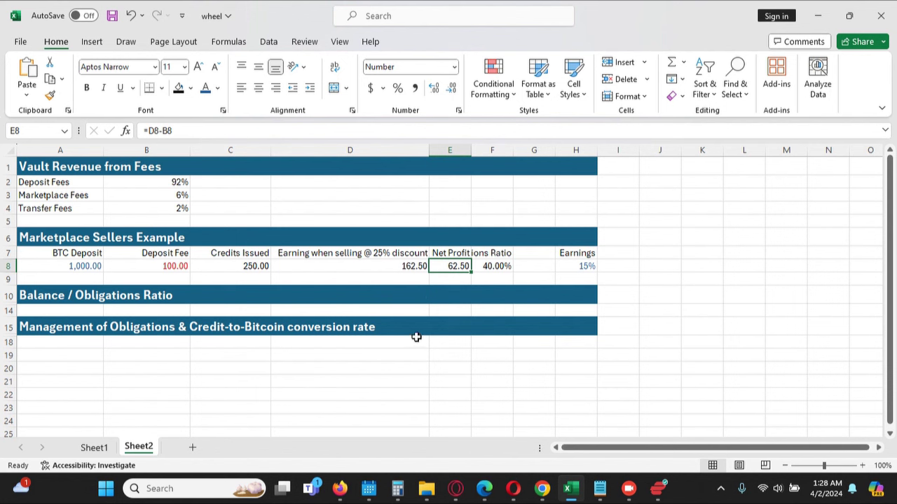
Review the deposit, its fee, the discounted sale earnings and Net Profit, and inspect the Earnings rate and Balance/Obligations Ratio formula
left_click(61, 264)
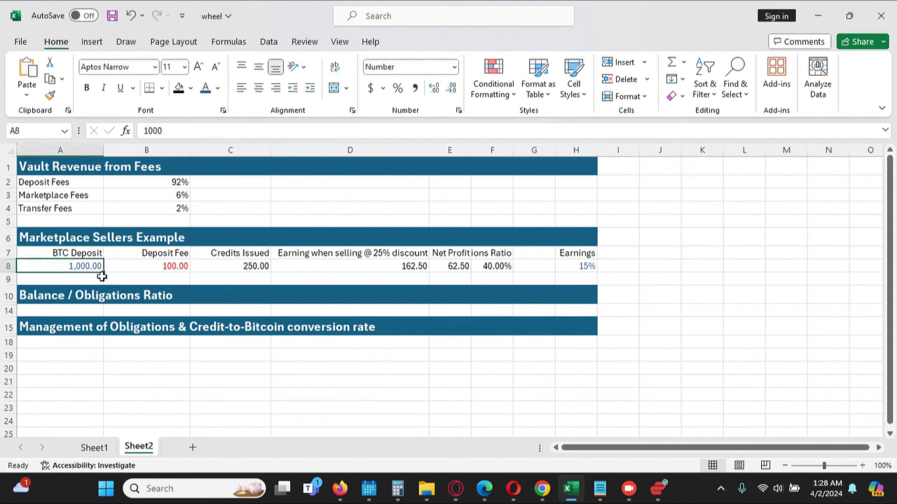
left_click(181, 266)
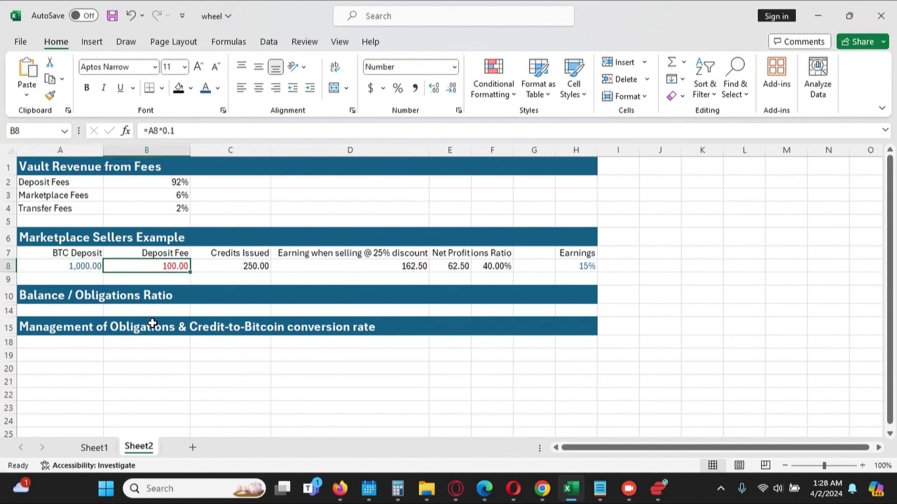
left_click(70, 267)
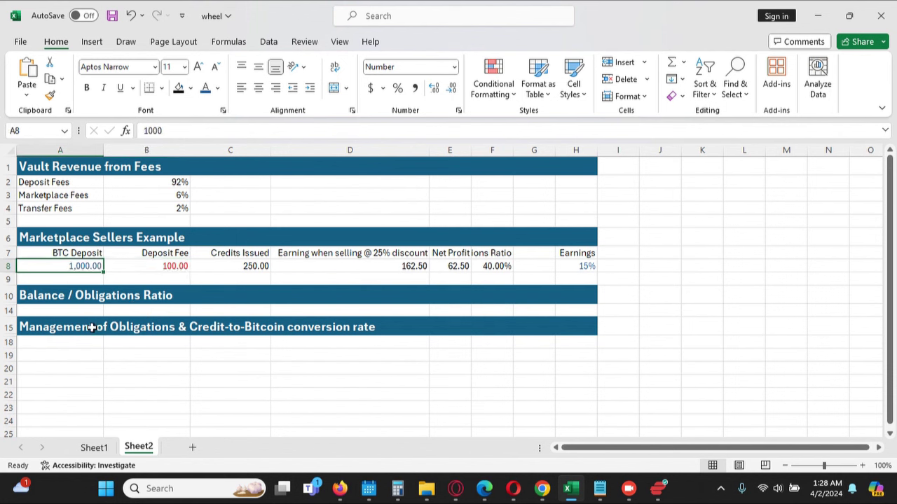
left_click(174, 266)
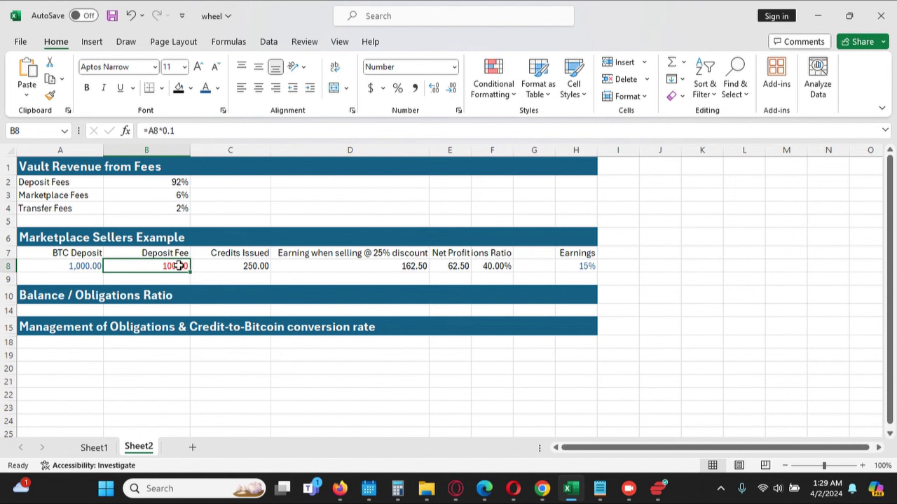
left_click(384, 264)
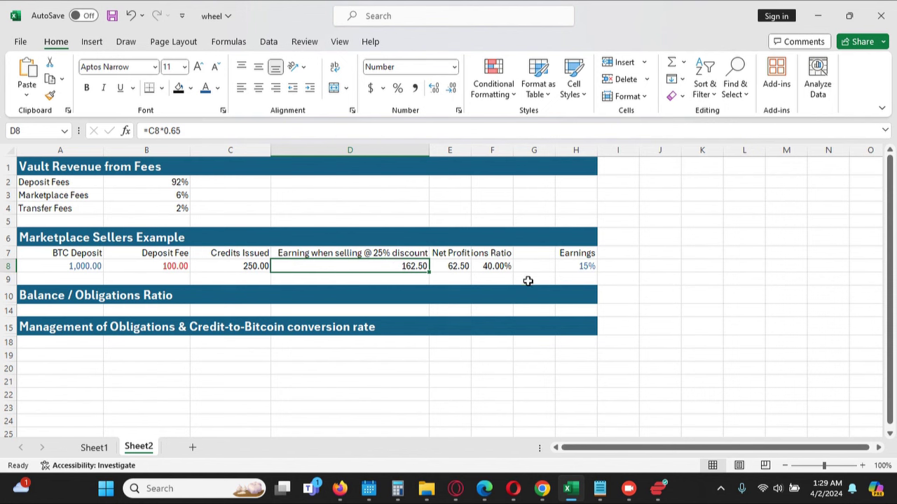
left_click(455, 265)
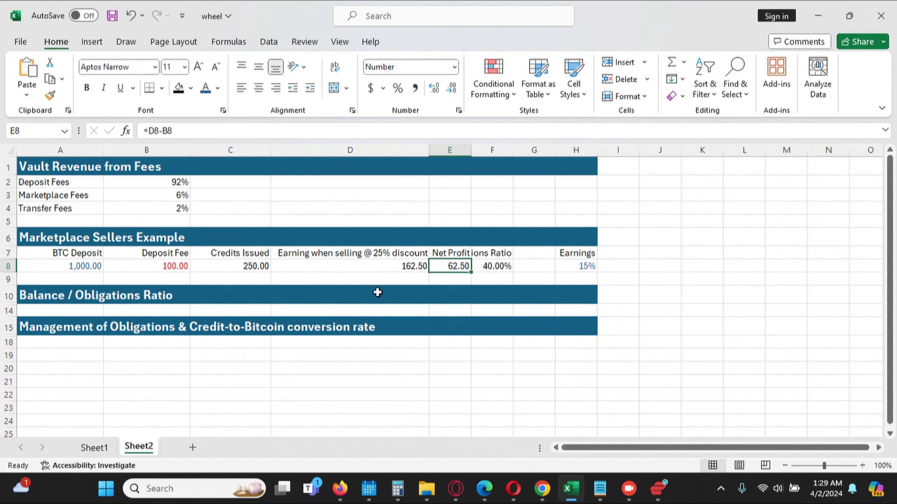
left_click(586, 265)
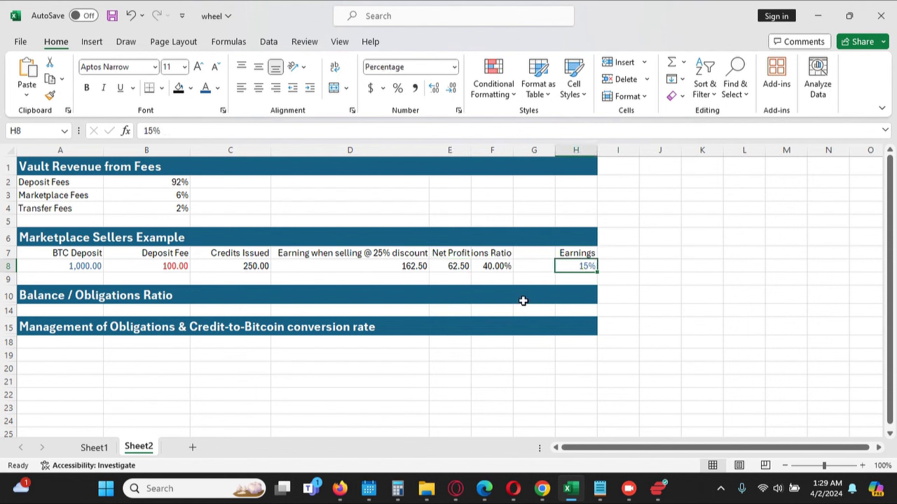
left_click(489, 266)
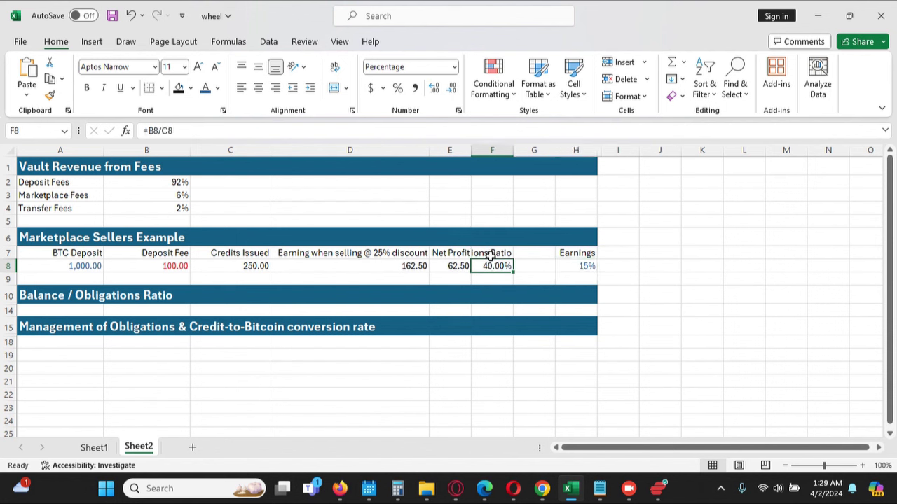
Duplicate the Marketplace Sellers Example values in row 8 by inserting a copy of the row as row 9
left_click(491, 254)
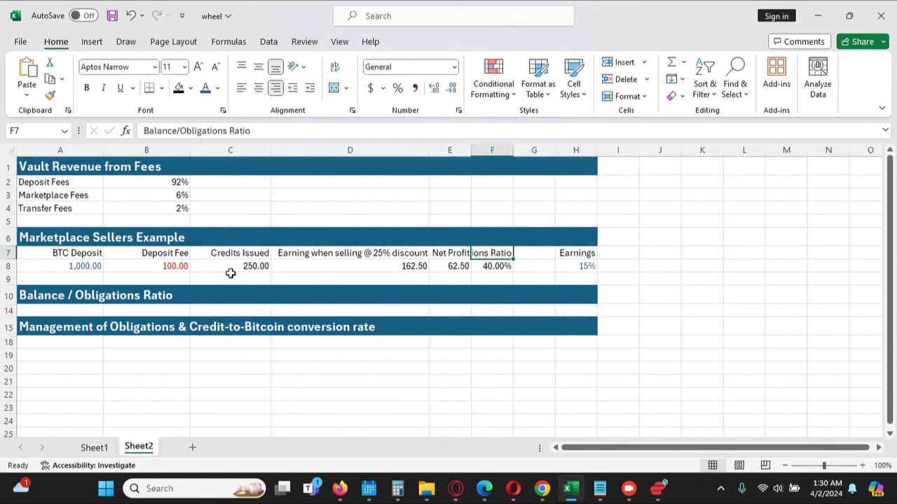
left_click(494, 266)
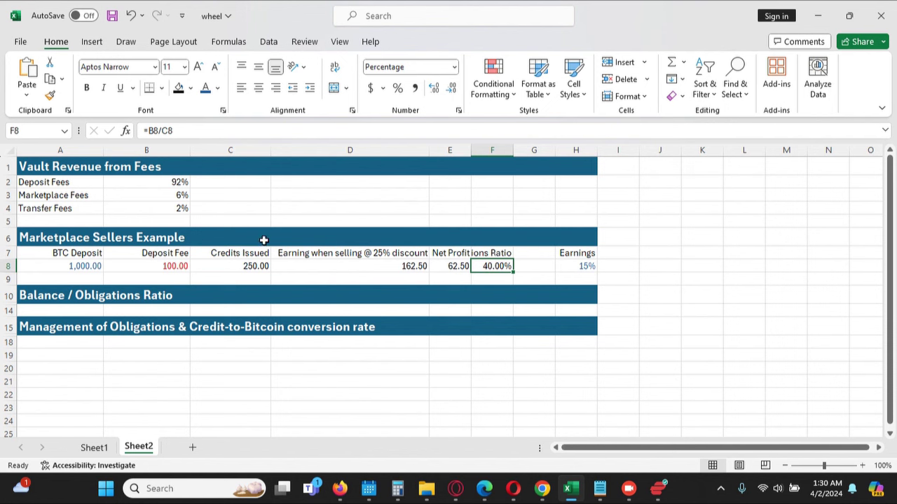
left_click(8, 266)
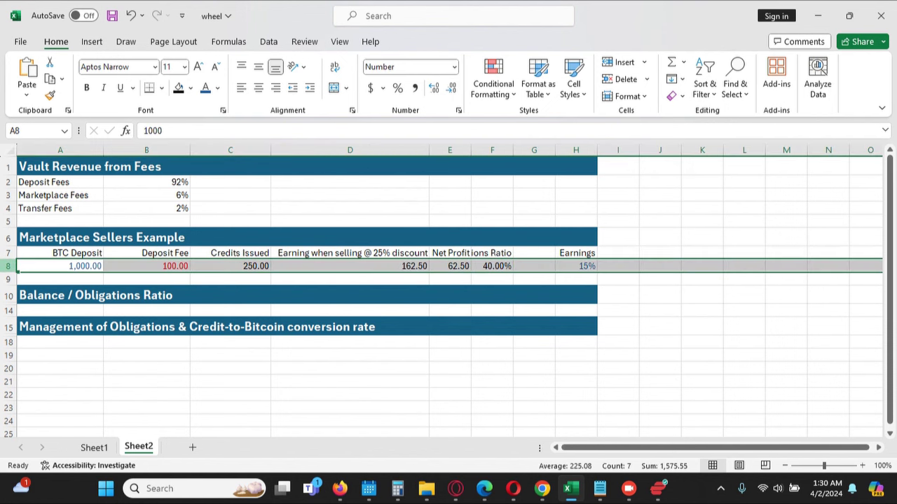
key("ctrl+c")
left_click(9, 279)
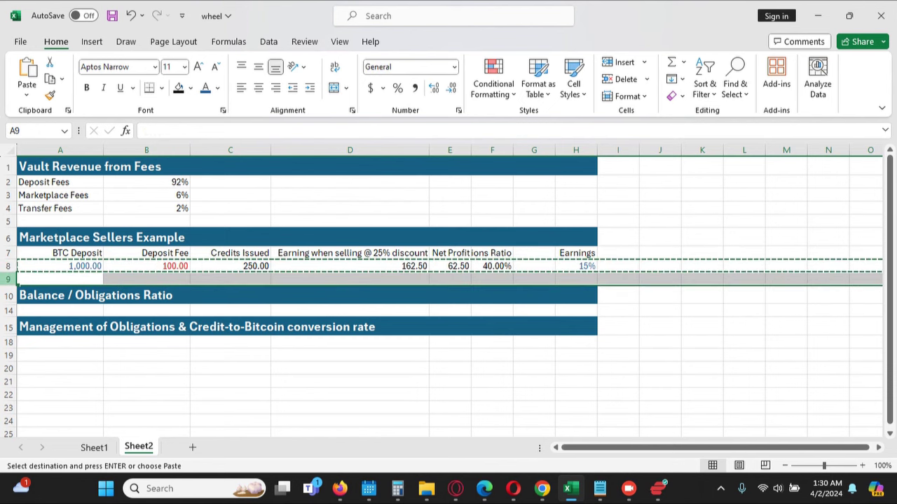
key("ctrl+shift+plus")
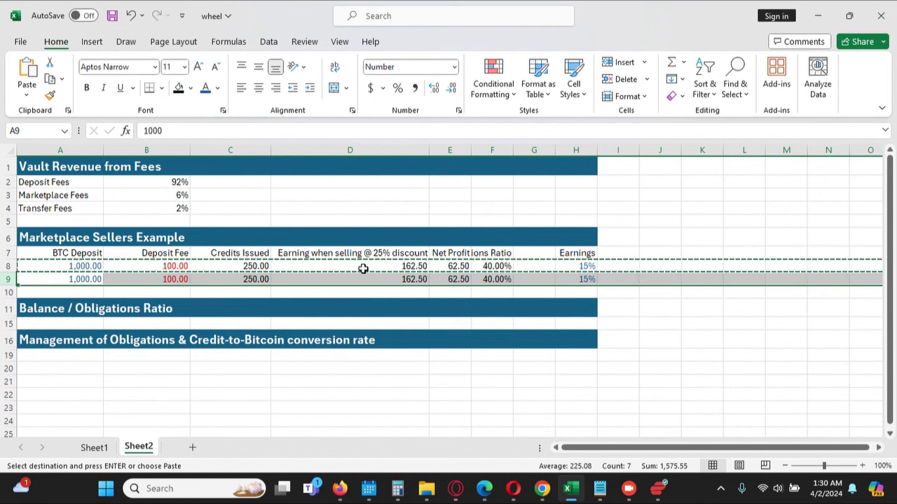
Set the Earnings rate in the copied sellers row 9 to 8%
left_click(585, 266)
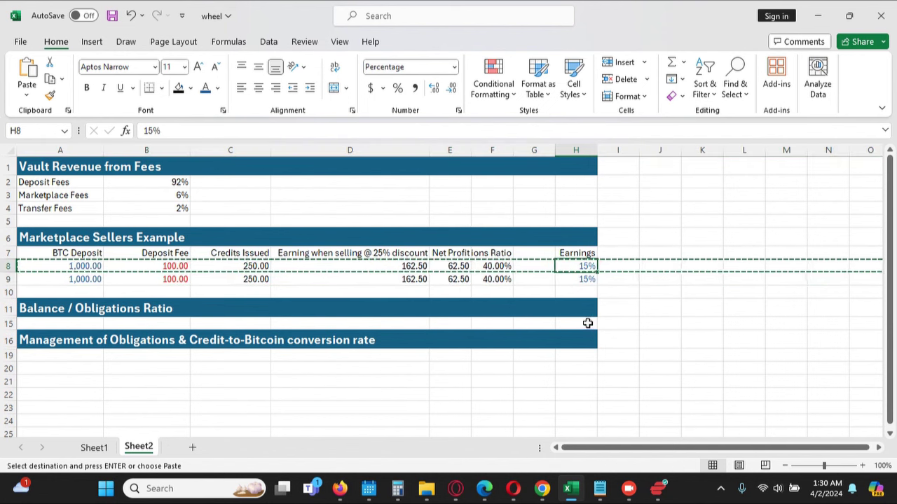
left_click(584, 278)
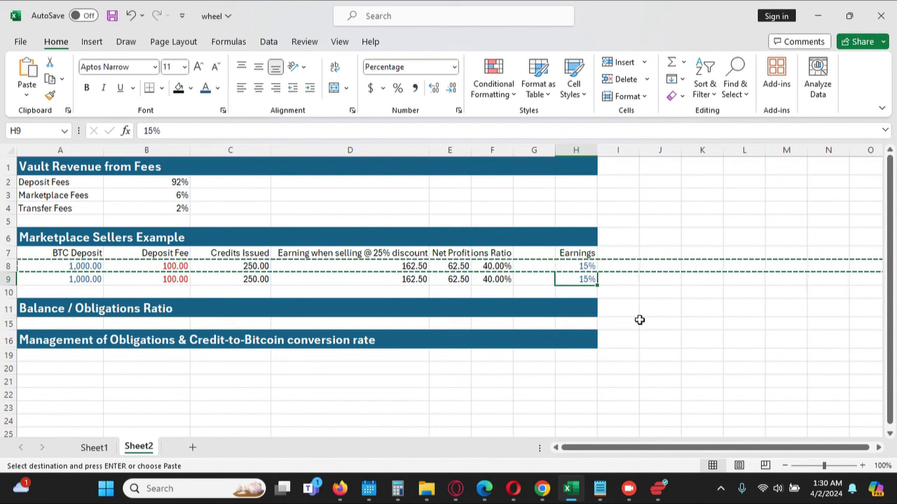
type("8")
key("Return")
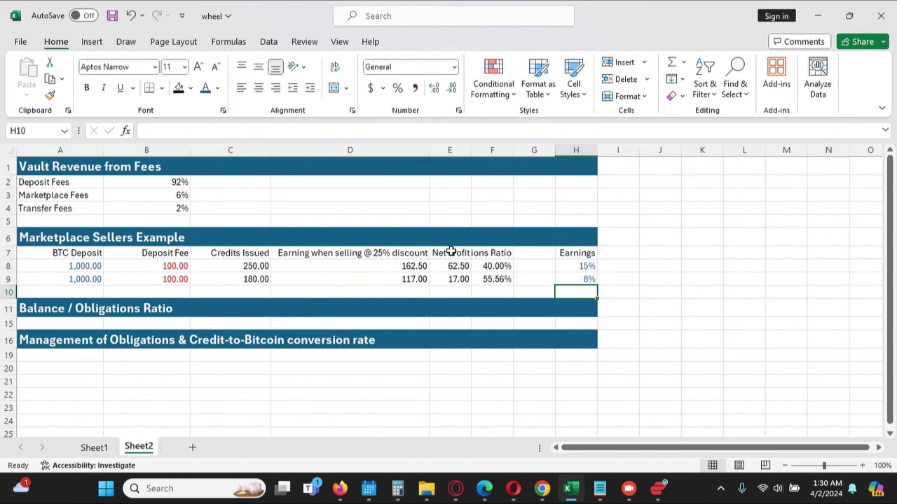
Compare the deposit, Credits Issued, discounted earnings, Net Profit and Earnings rate of row 9 with those of row 8
left_click(80, 282)
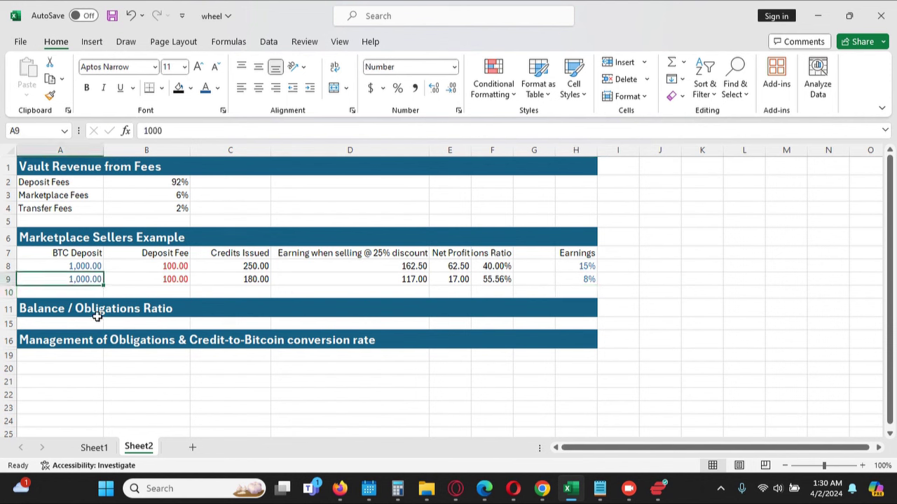
left_click(252, 280)
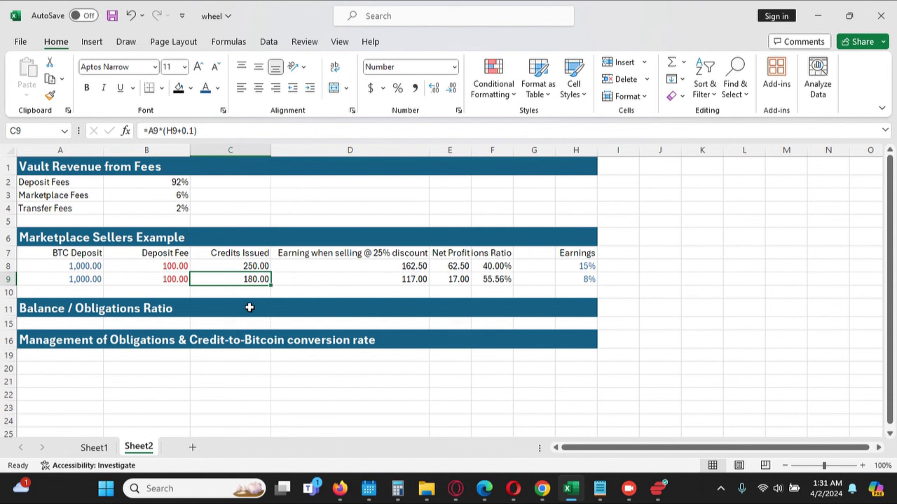
left_click(256, 267)
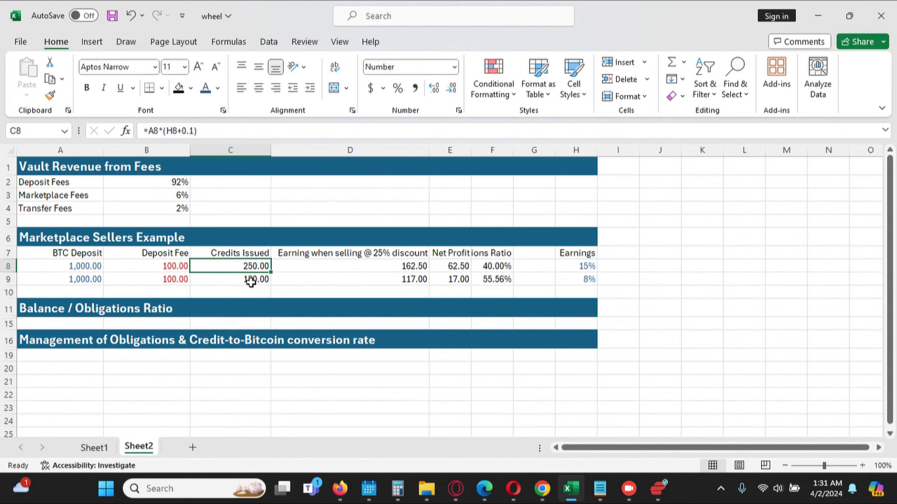
left_click(44, 238)
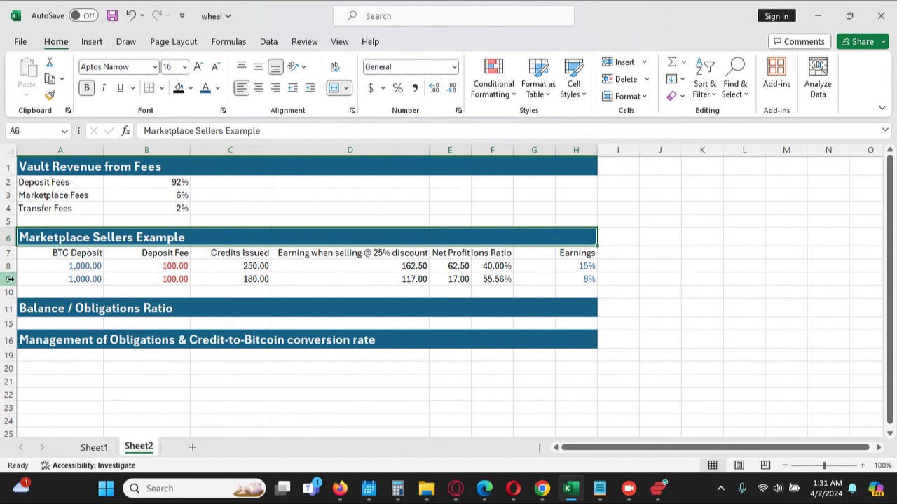
left_click(76, 279)
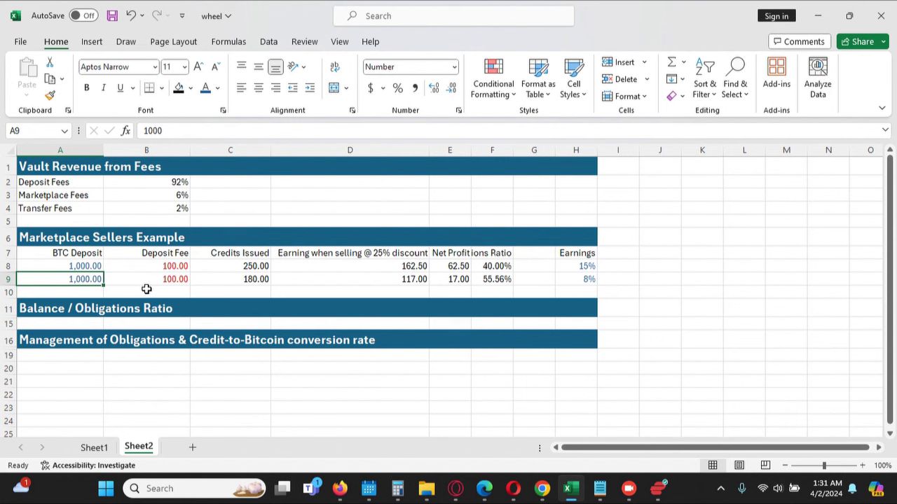
left_click(394, 254)
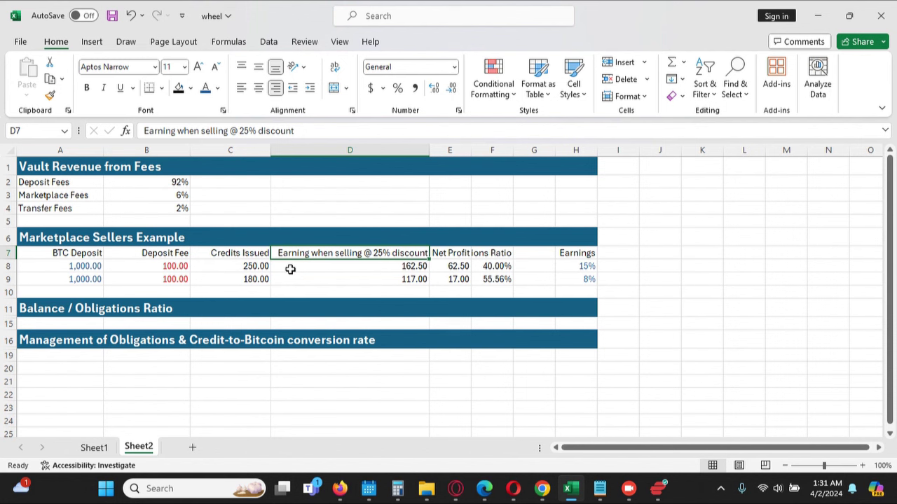
left_click(384, 280)
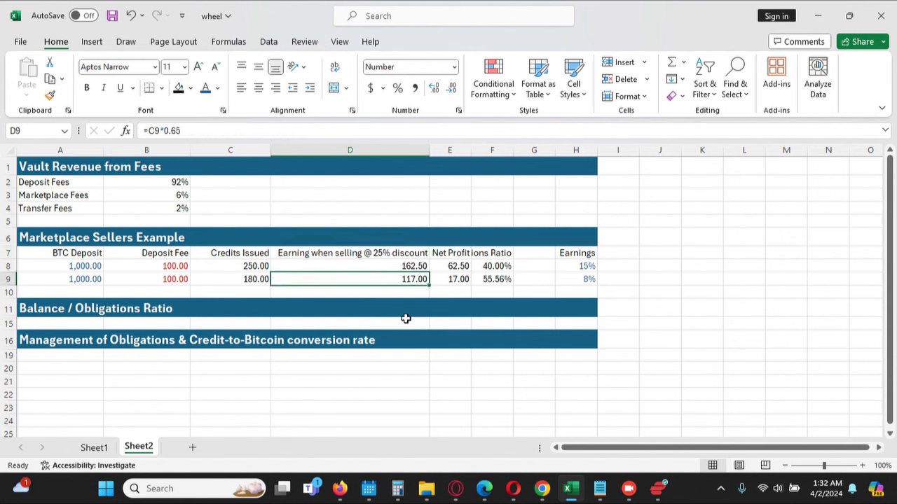
left_click(460, 277)
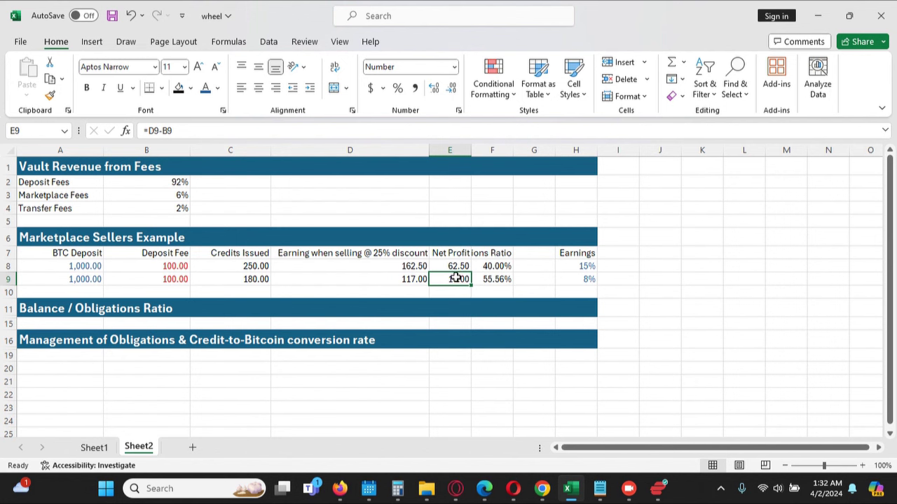
left_click(584, 269)
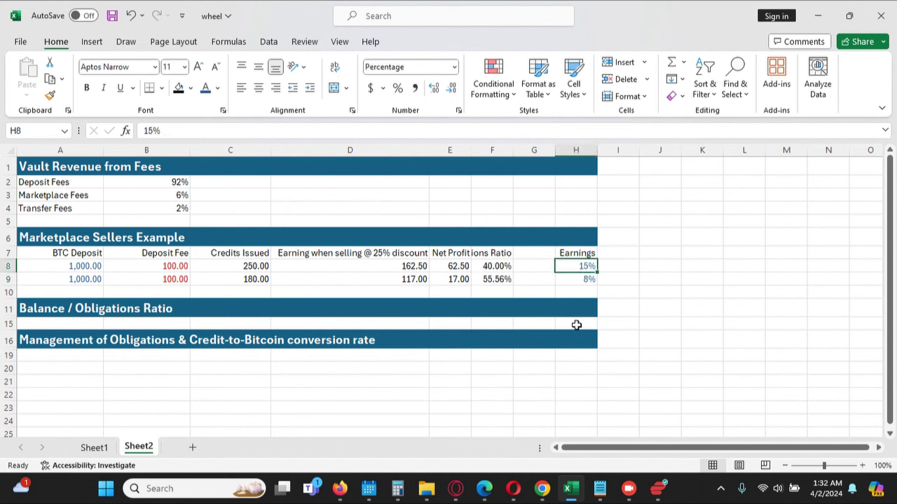
left_click(583, 282)
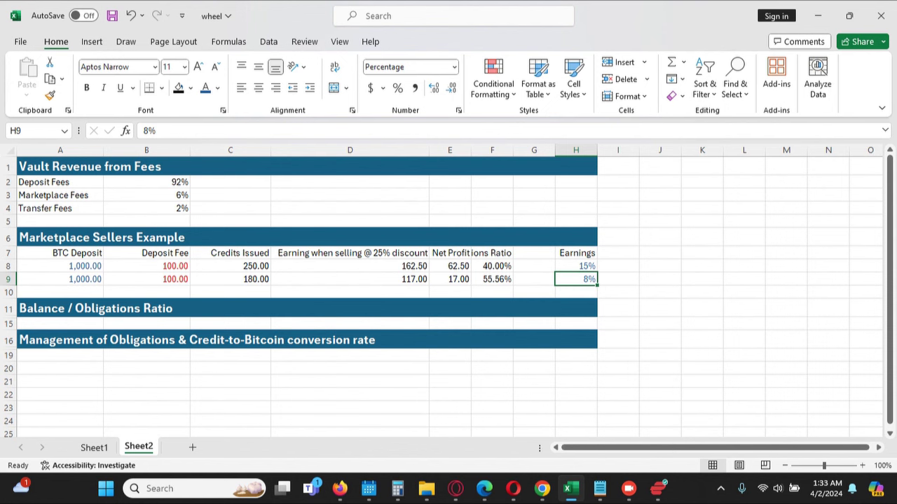
Set the BTC Deposit in row 9, the 8% earnings example, to 2,000
left_click(8, 265)
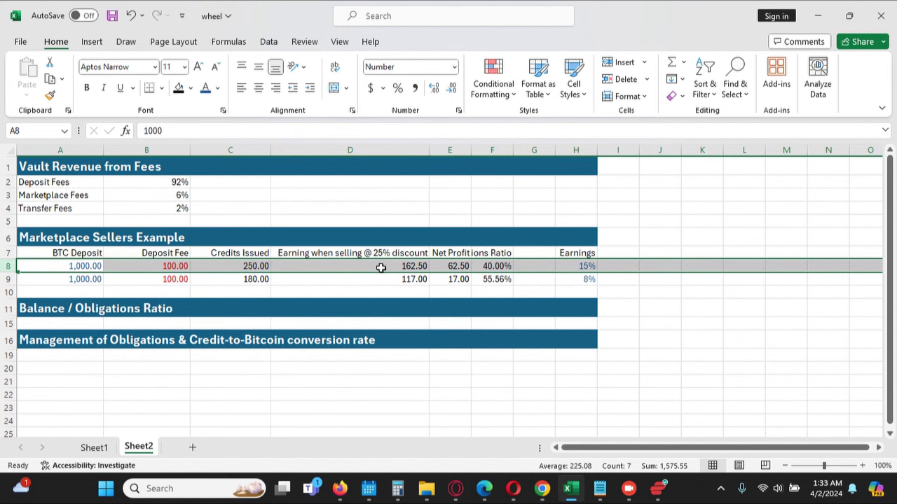
left_click(82, 279)
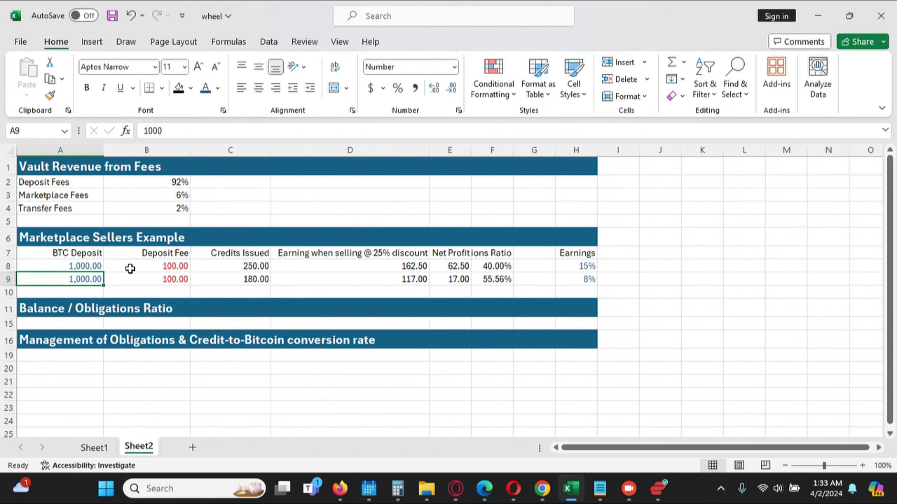
left_click(568, 278)
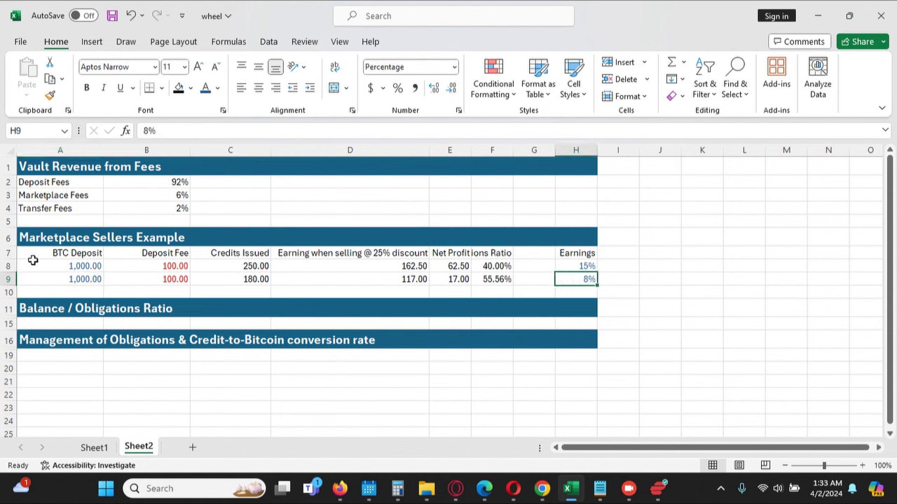
left_click(91, 279)
type("2000")
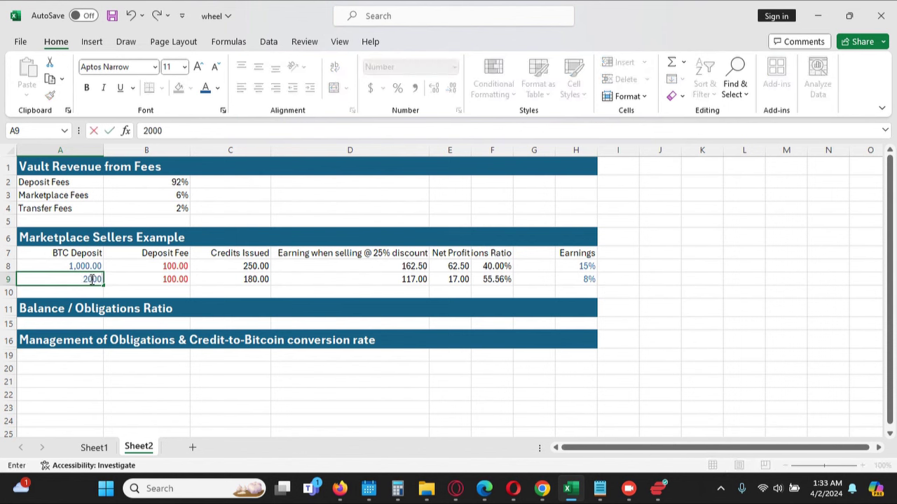
key("Return")
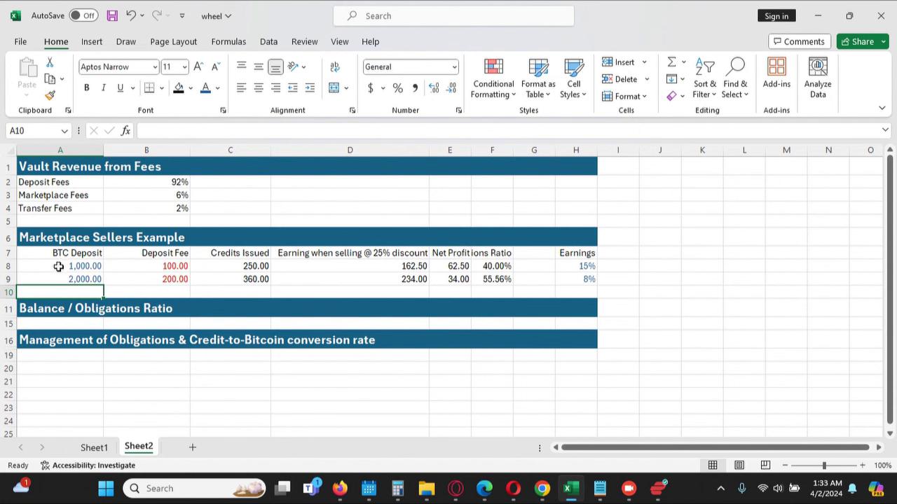
Set the BTC Deposit in row 9, the 8% earnings example, to 4,000
left_click(90, 279)
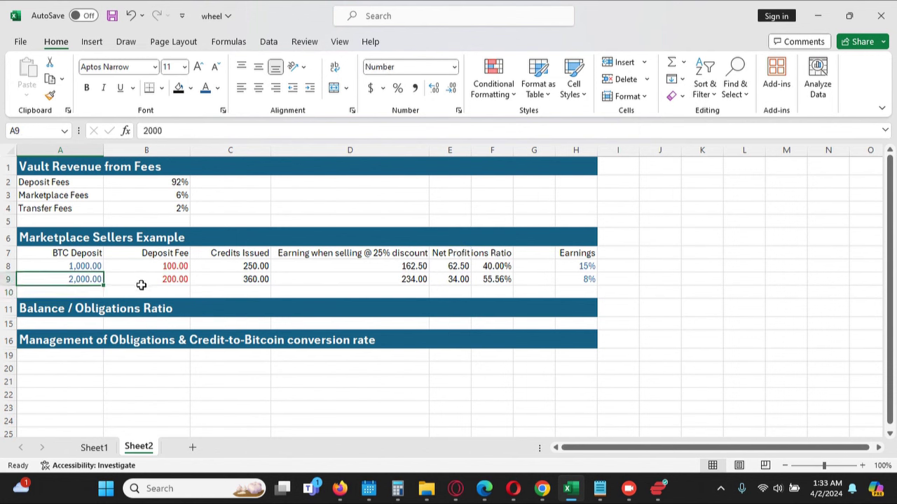
type("4000")
key("Return")
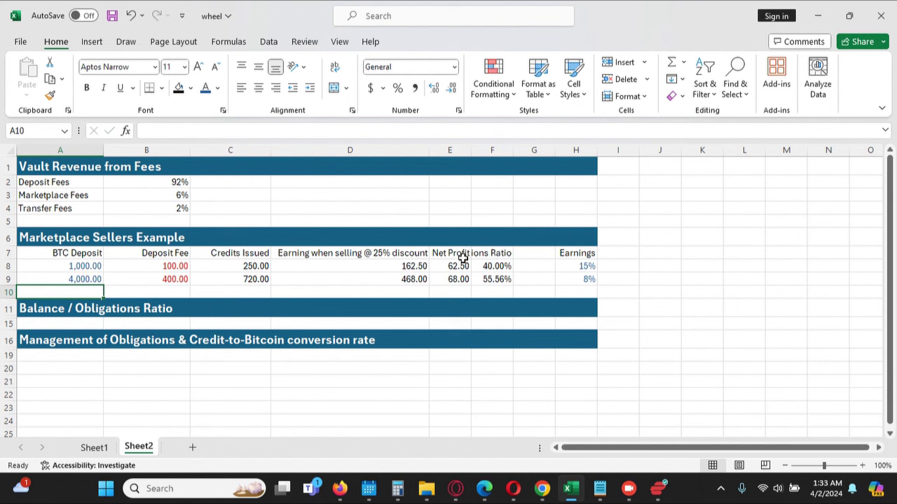
Examine how the row 9 deposit feeds its Deposit Fee, 25% discount earnings and Net Profit, with row 8 as reference
left_click(9, 266)
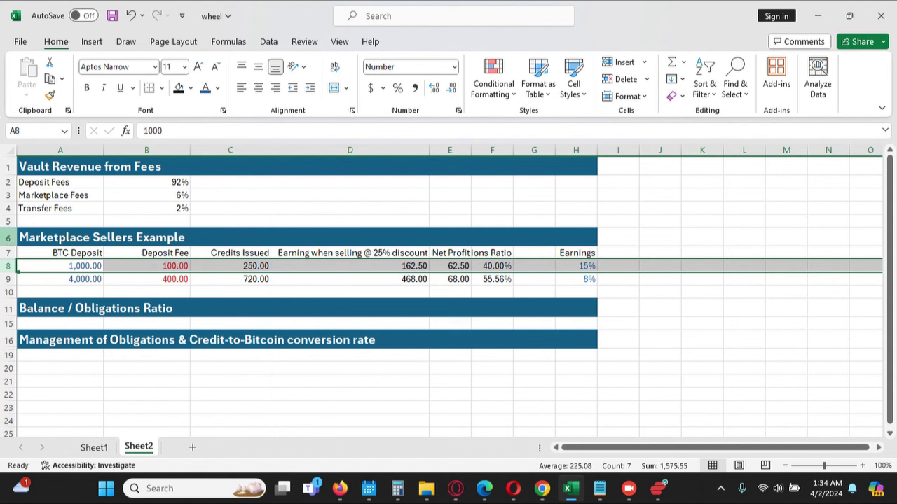
left_click(74, 279)
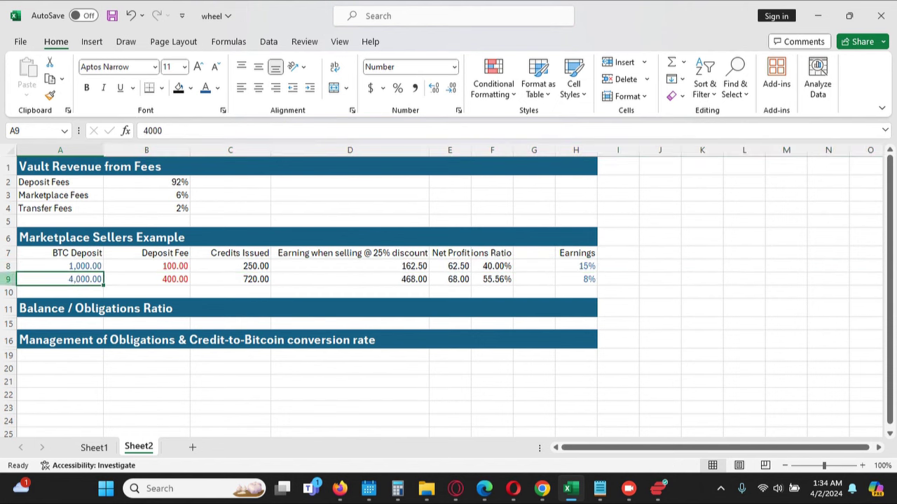
left_click(8, 279)
left_click(71, 279)
left_click(461, 275)
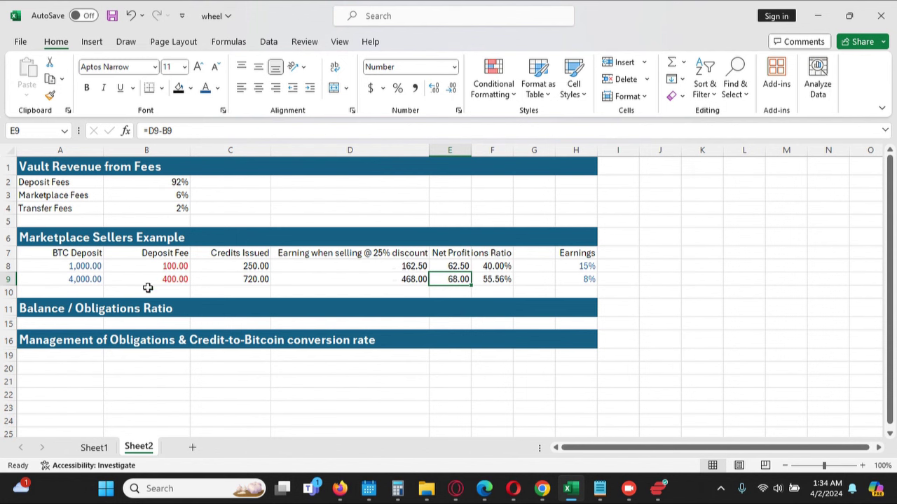
left_click(175, 280)
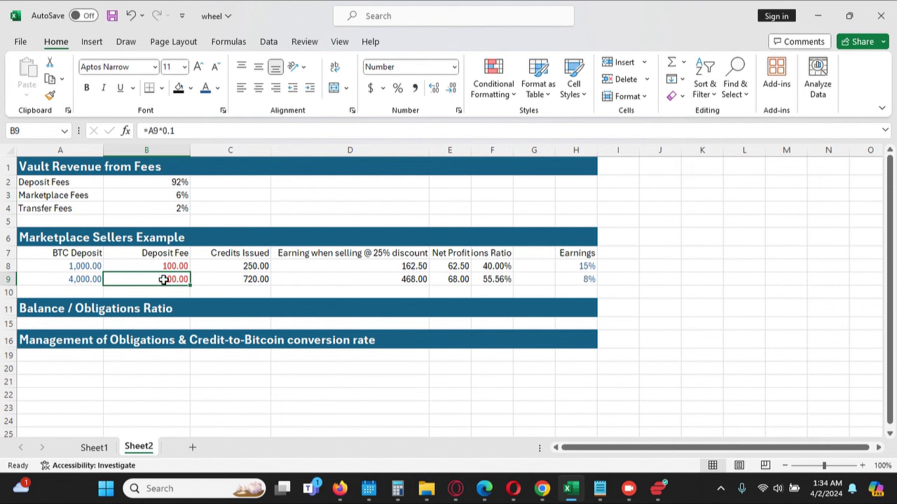
left_click(83, 278)
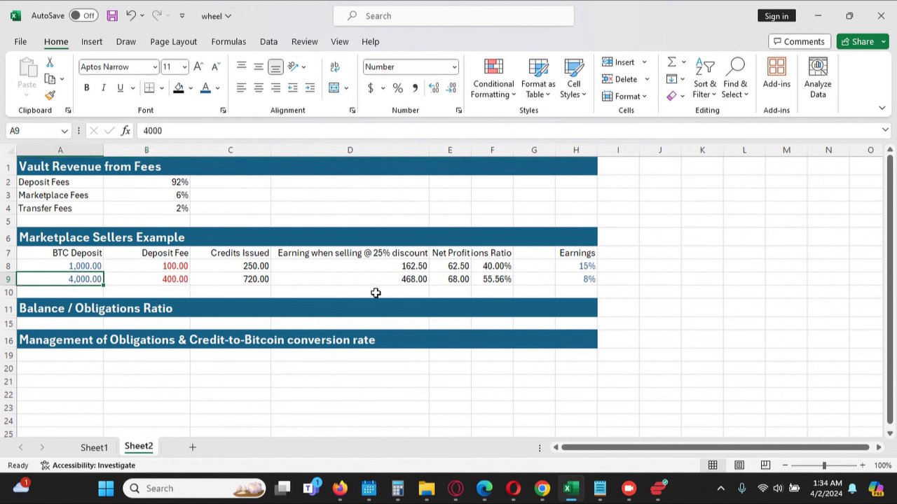
left_click(372, 253)
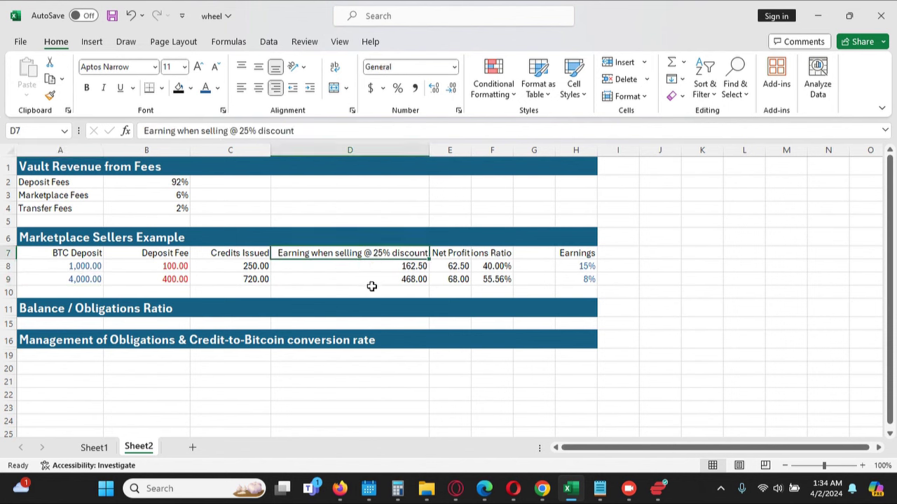
left_click(418, 278)
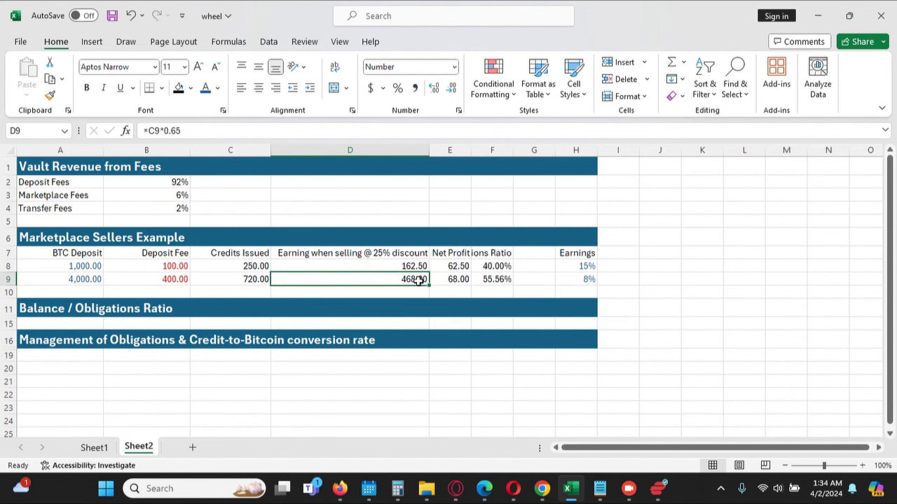
left_click(458, 279)
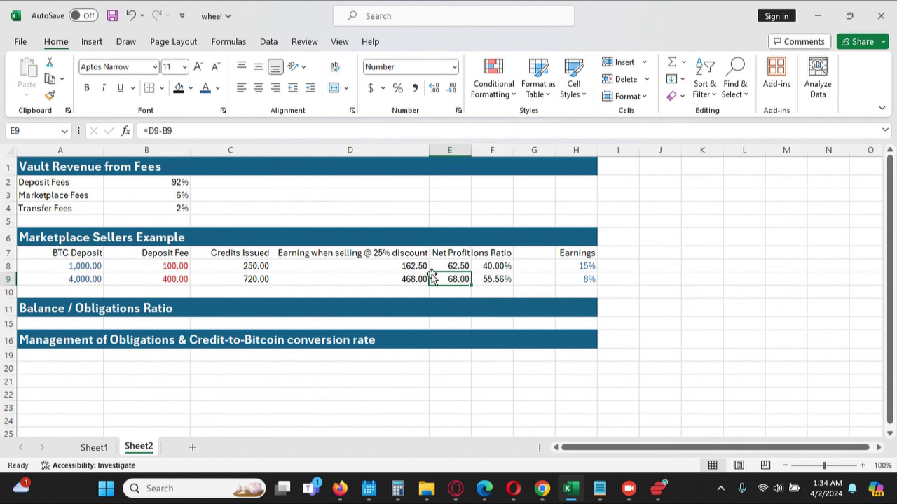
Compare the entire 15% earnings example in row 8 with the 8% earnings example in row 9
left_click(8, 279)
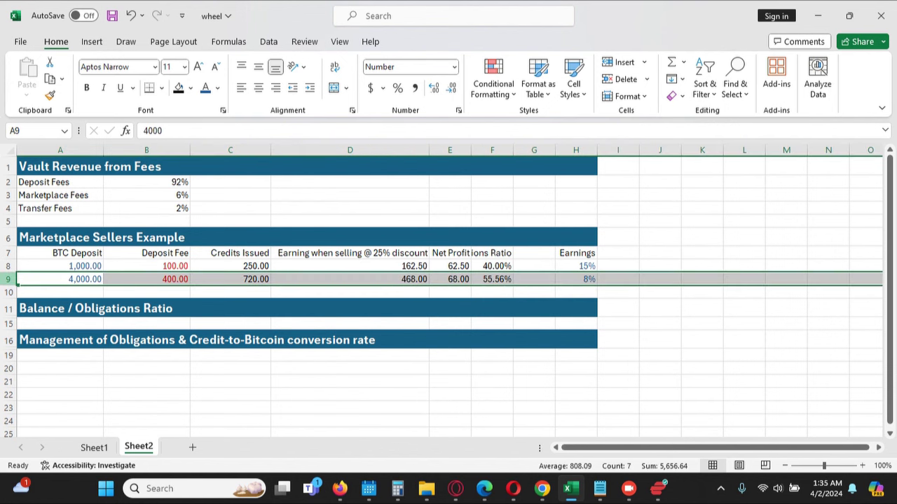
left_click(8, 266)
left_click(8, 279)
left_click(9, 267)
left_click(11, 278)
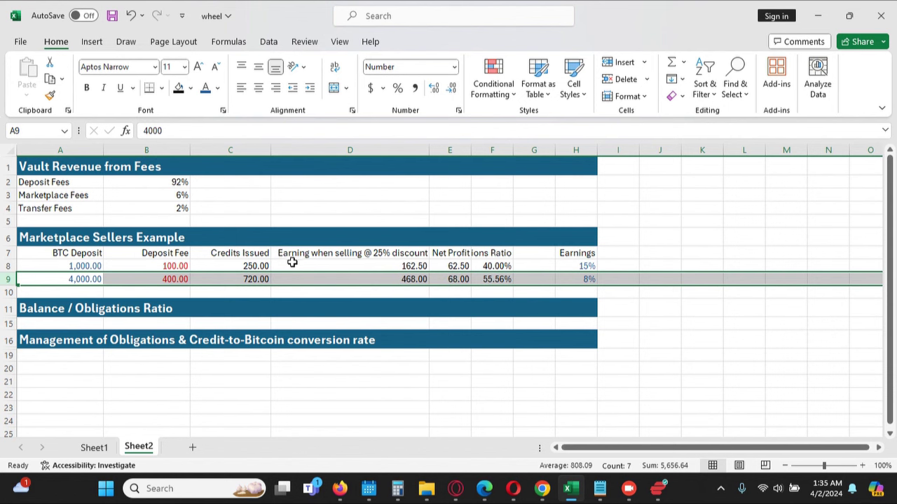
Unhide the rows between 11 and 15 beneath the Balance / Obligations Ratio heading
left_click(239, 252)
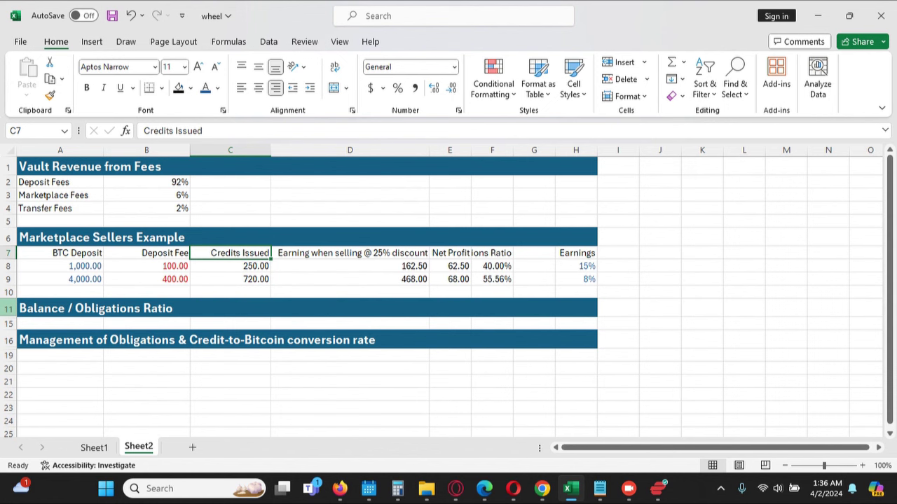
left_click(9, 309)
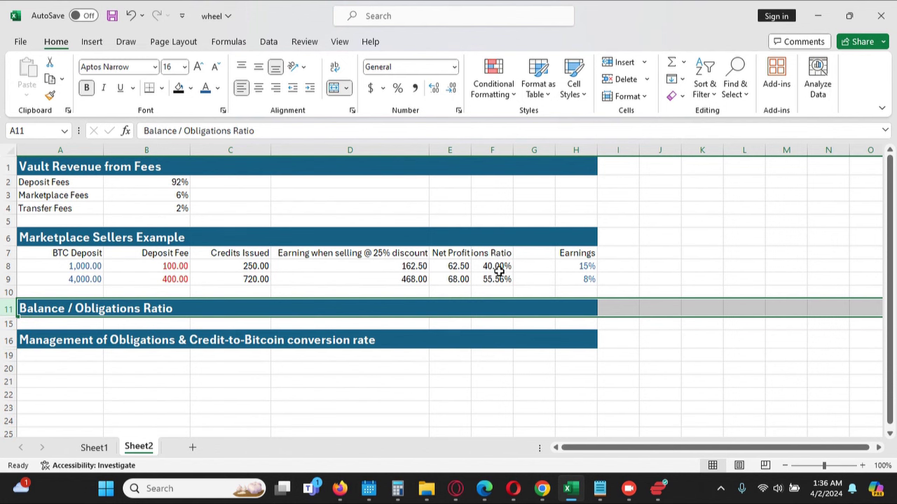
left_click(7, 323)
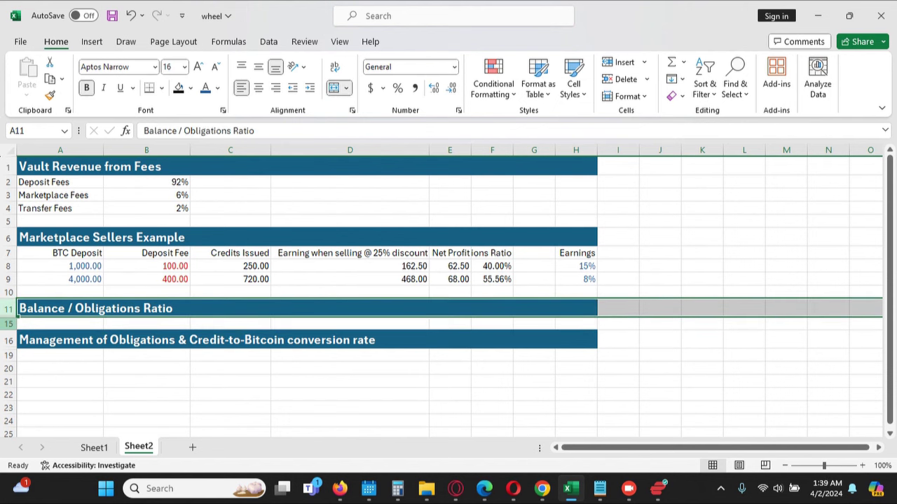
left_click(9, 324, "shift")
right_click(8, 328)
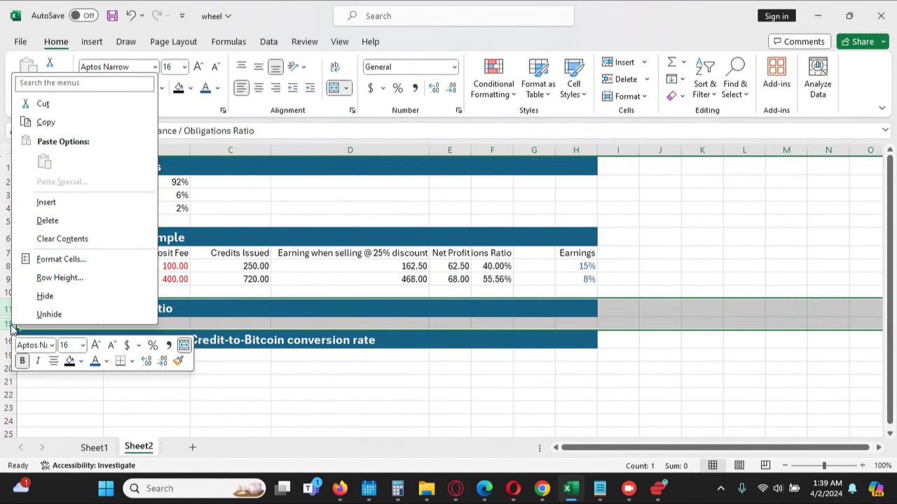
left_click(73, 315)
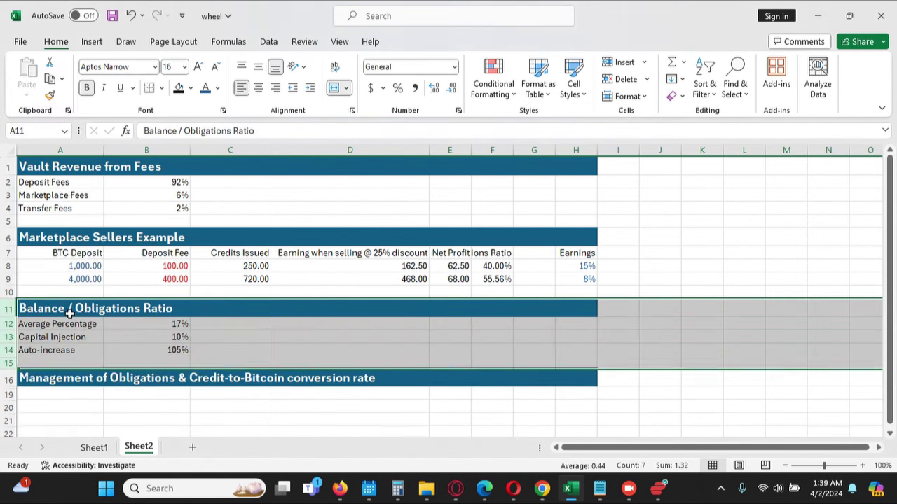
left_click(221, 335)
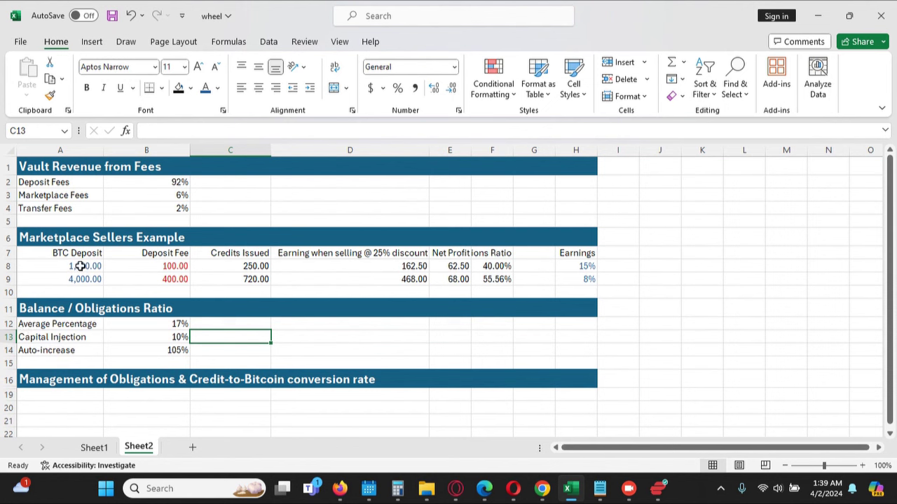
Set the BTC Deposit in row 8, the 15% earnings example, to 100
left_click(582, 266)
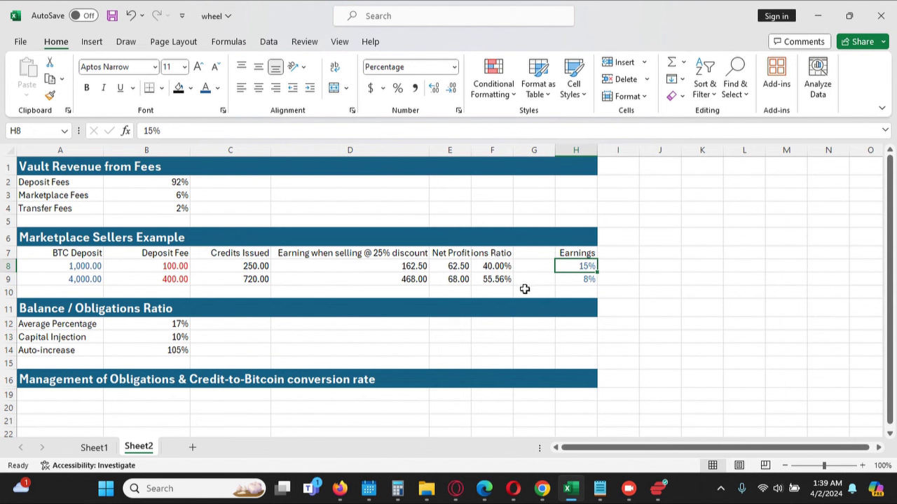
left_click(83, 267)
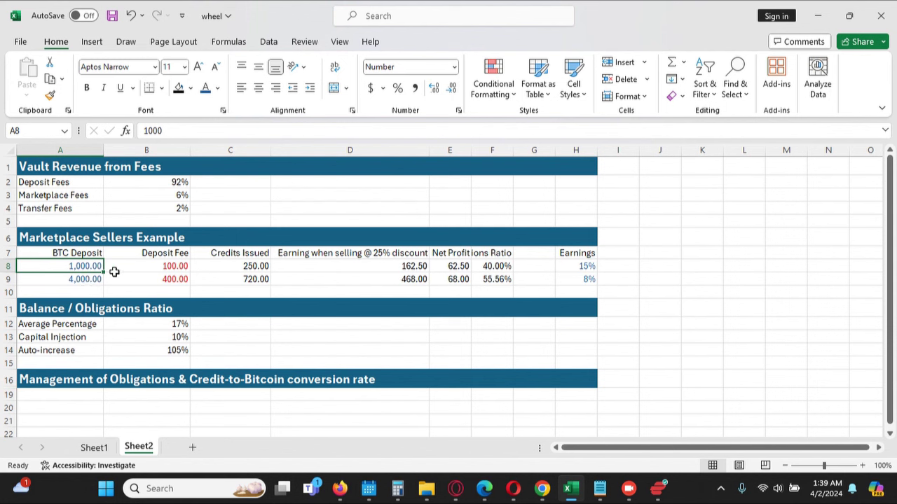
type("100")
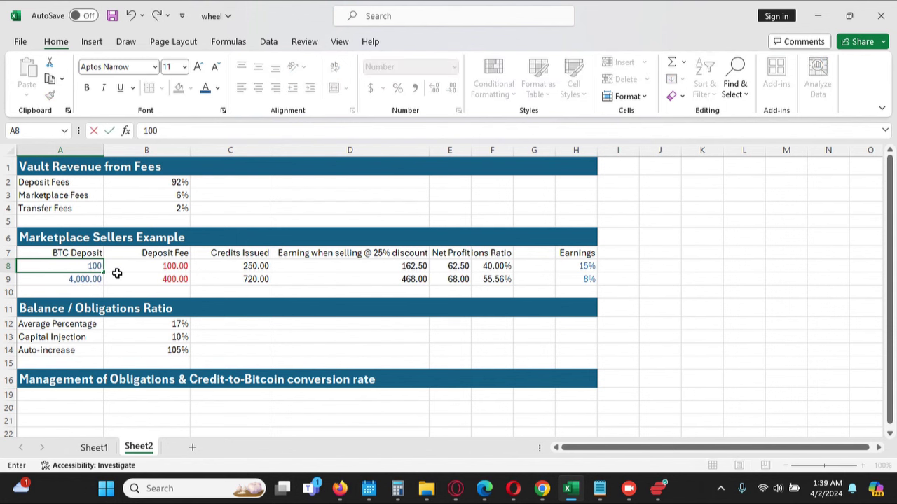
key("Tab")
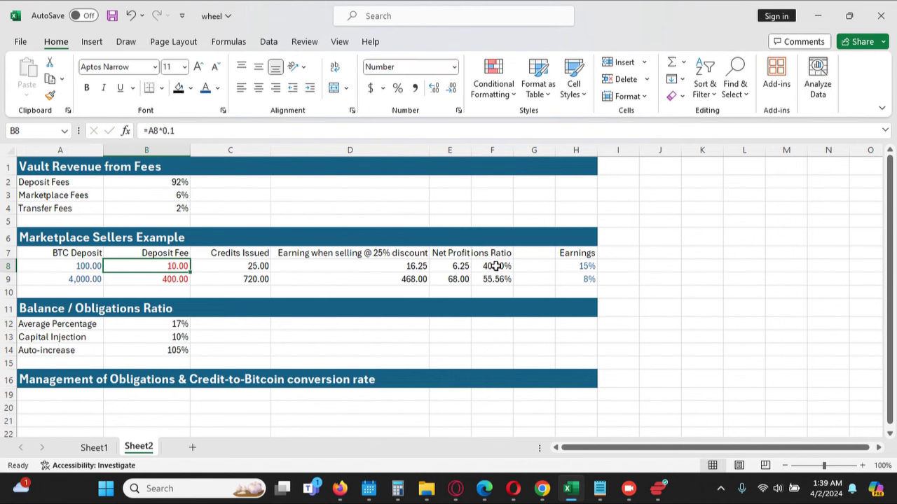
Compare the Balance/Obligations Ratio of the 15% and 8% earnings examples, checking their formulas, earnings rates and the row 8 deposit
left_click(495, 267)
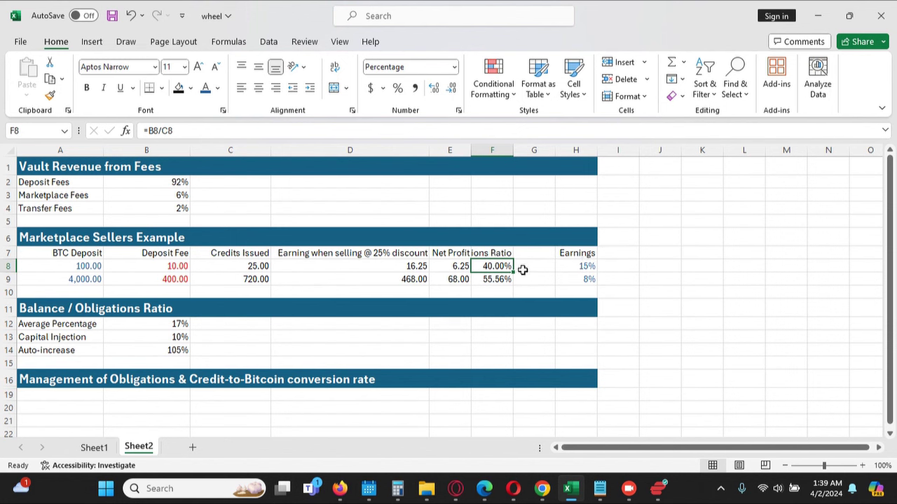
left_click(583, 279)
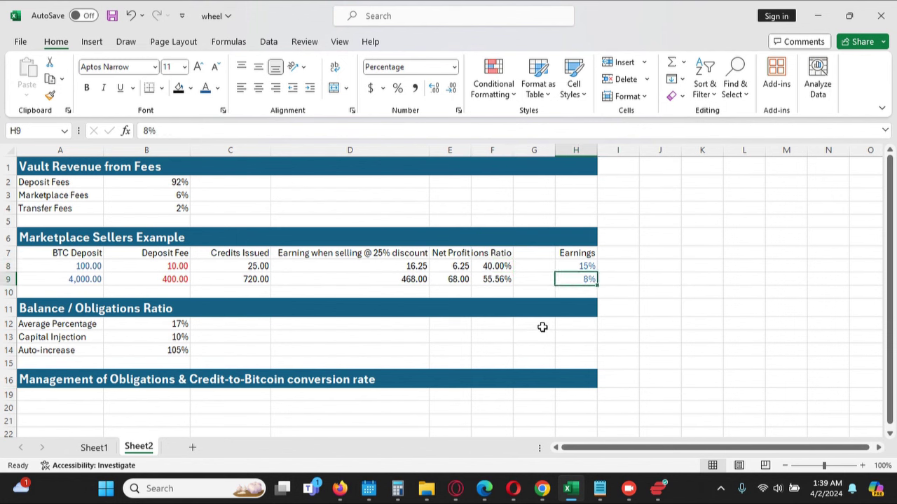
left_click(492, 280)
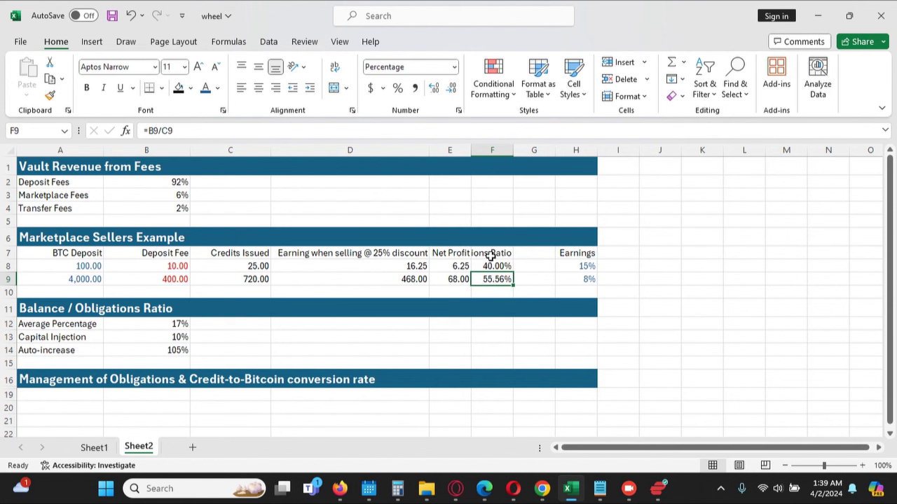
left_click(491, 257)
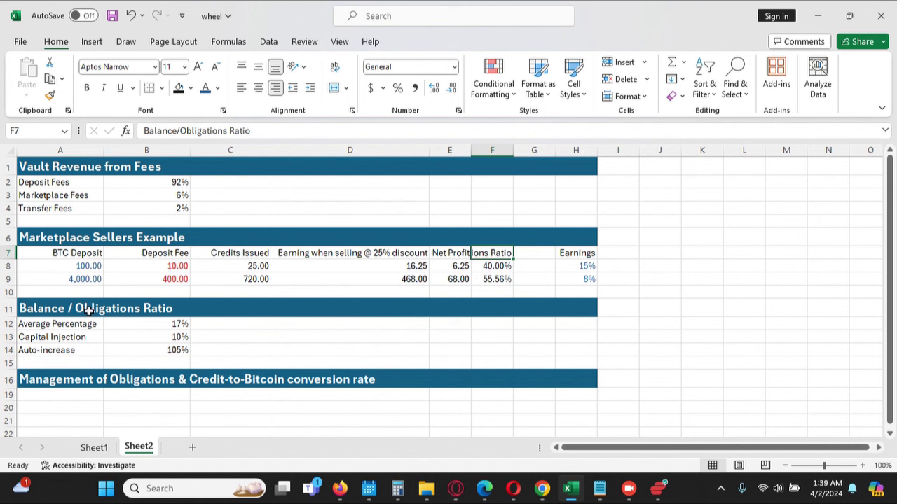
left_click(493, 266)
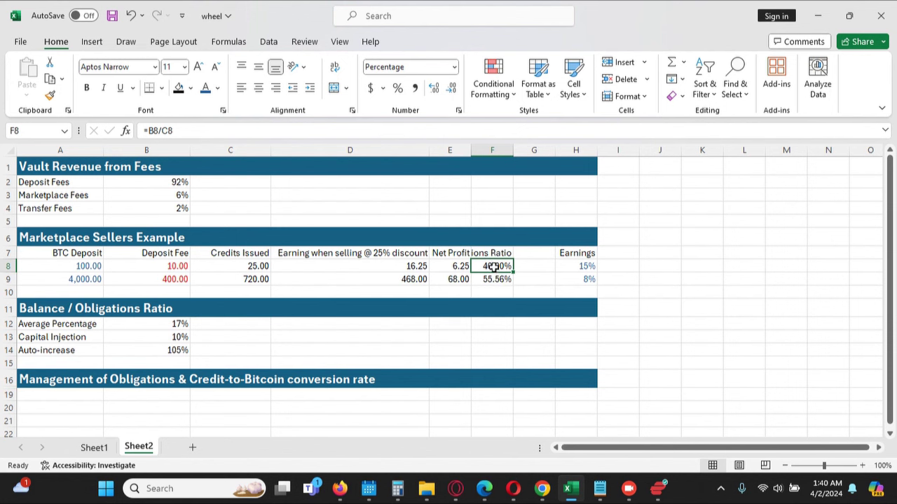
left_click(498, 280)
left_click(492, 264)
left_click(496, 279)
left_click(496, 267)
left_click(498, 280)
left_click(497, 266)
left_click(586, 268)
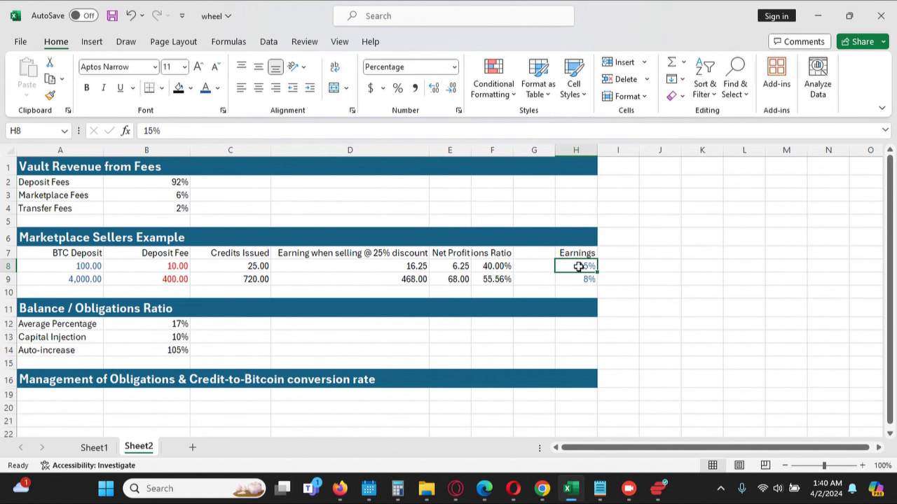
left_click(83, 268)
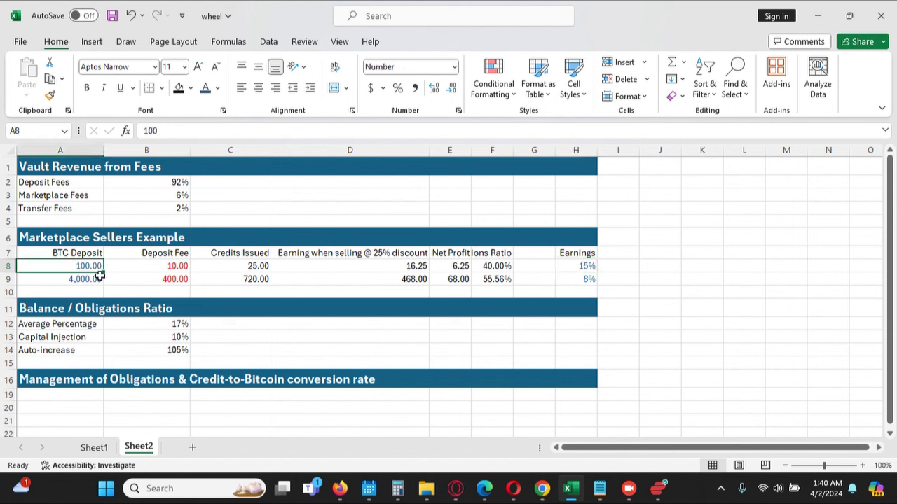
left_click(494, 265)
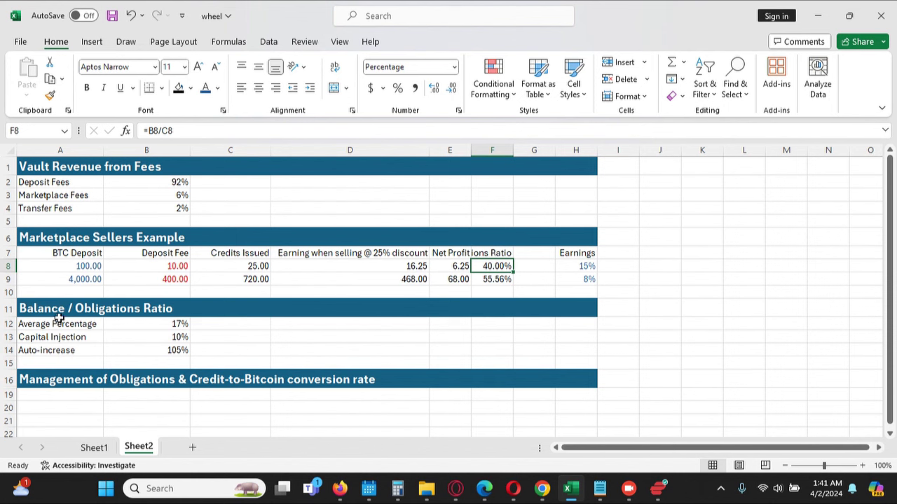
Examine the Average Percentage and Capital Injection rows and their percentages in the Balance / Obligations Ratio section
left_click(8, 324)
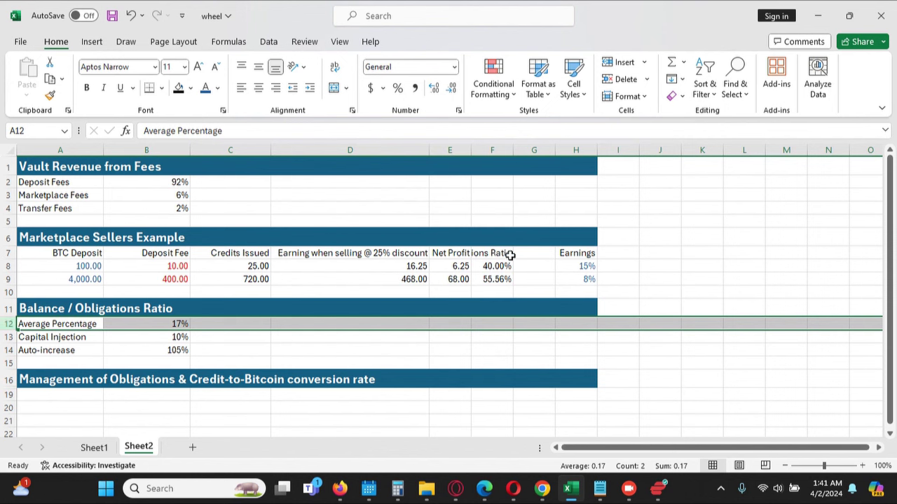
left_click(174, 324)
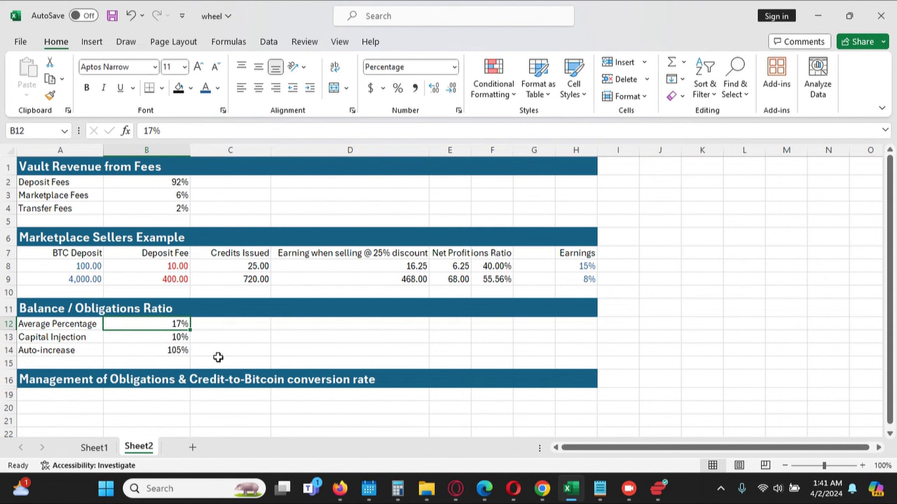
left_click(11, 337)
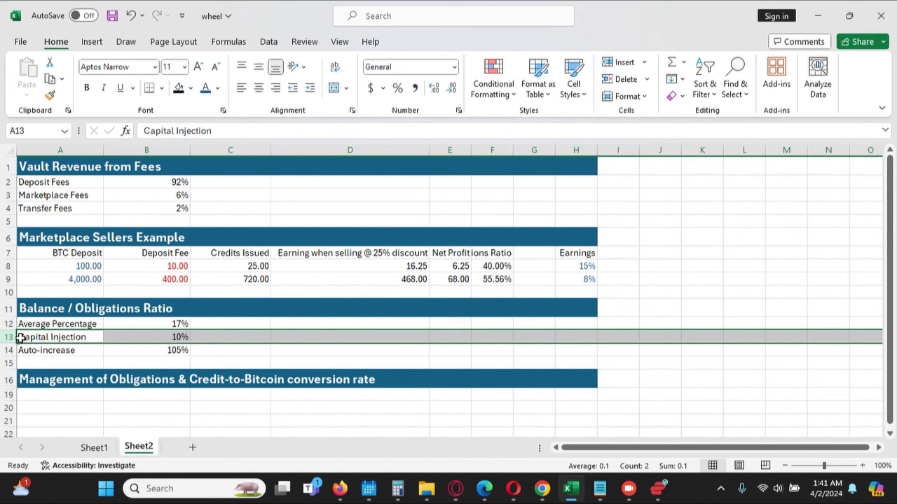
left_click(149, 338)
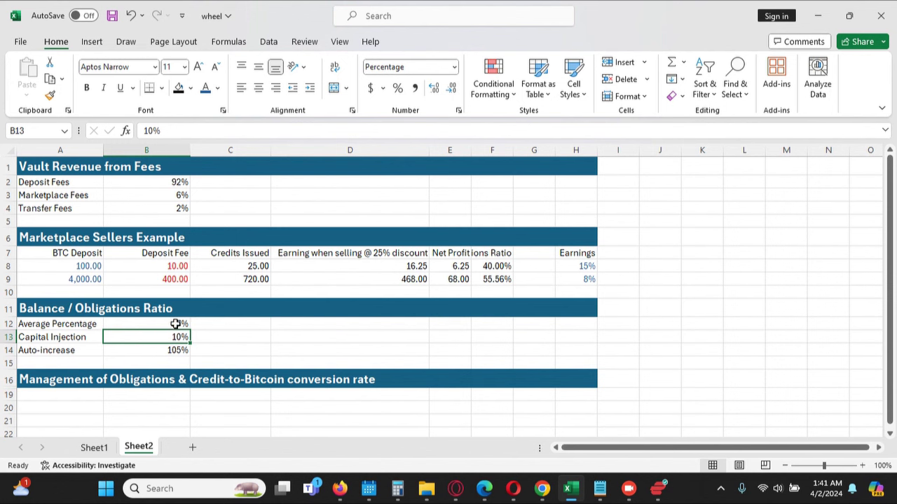
left_click(213, 313)
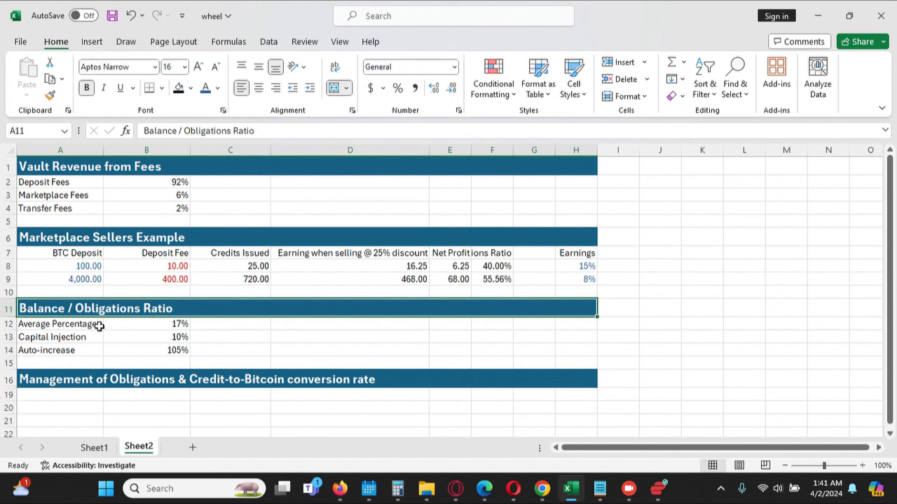
left_click(149, 334)
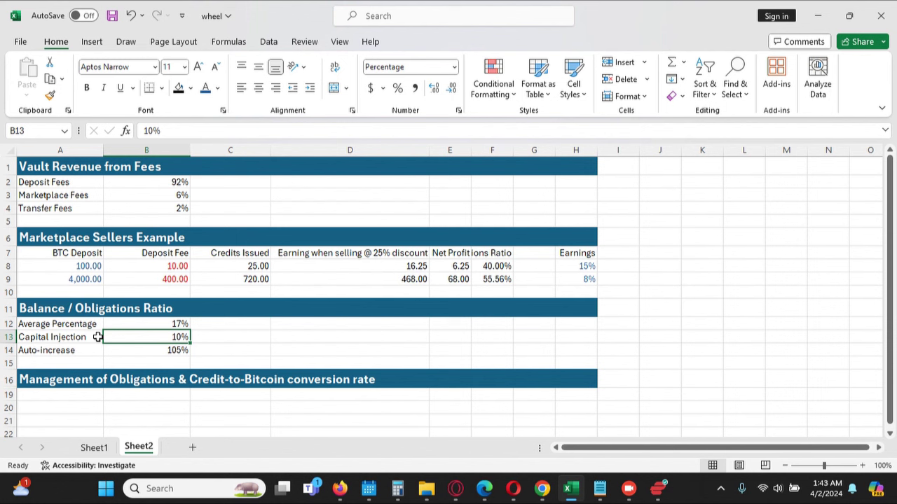
left_click(10, 339)
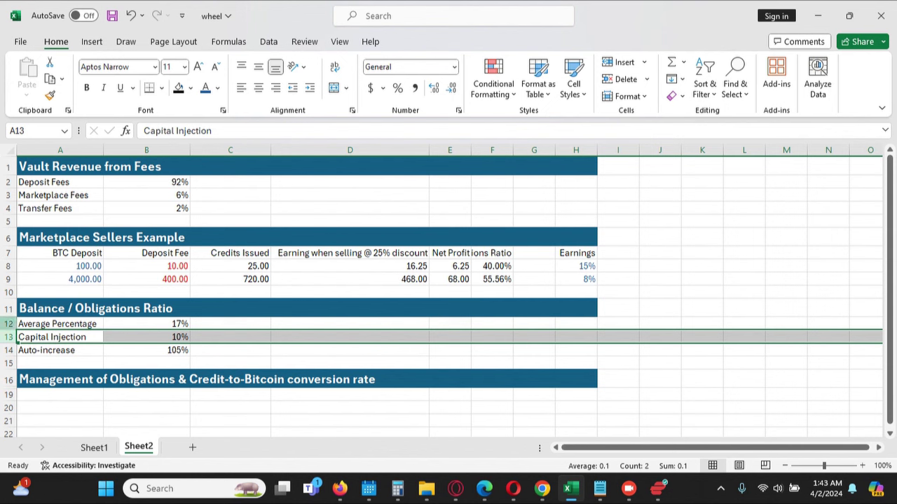
left_click(8, 324)
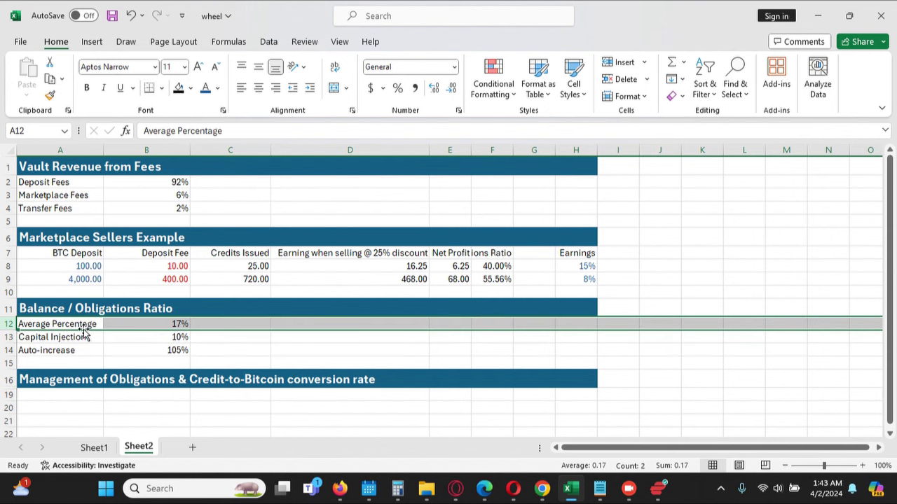
left_click(168, 325)
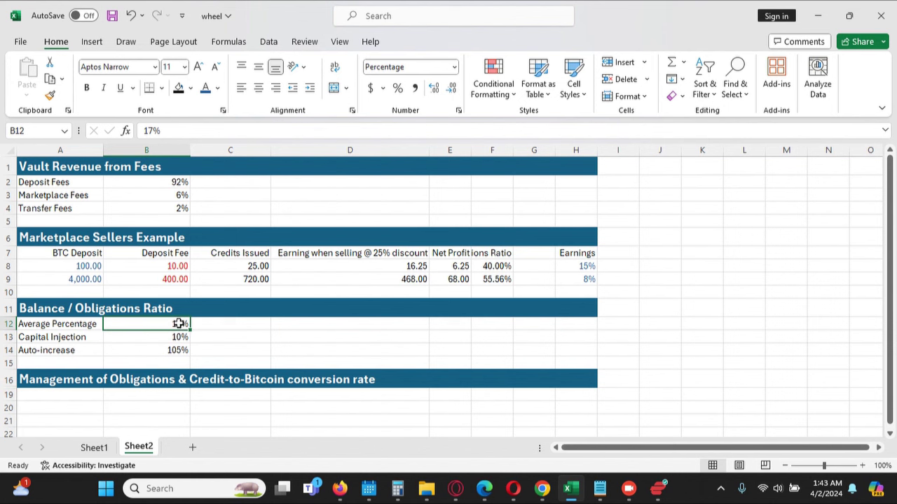
left_click(9, 325)
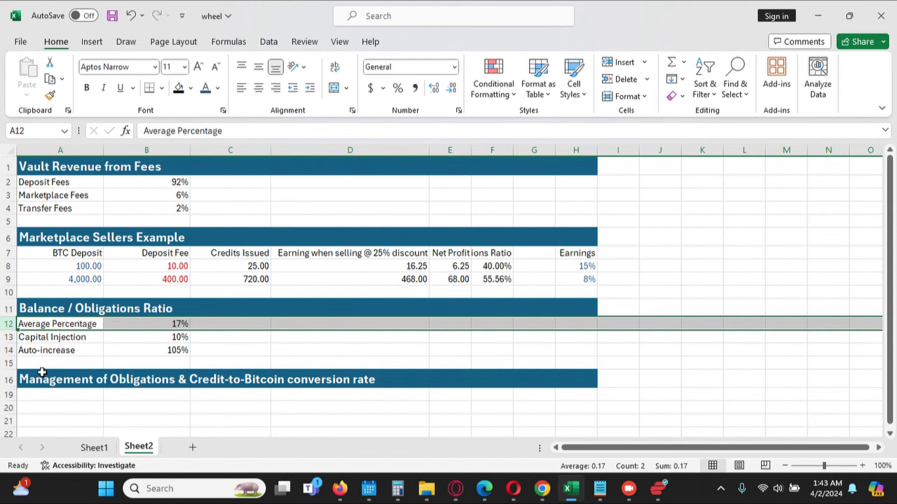
Unhide rows 17 and 18 beneath the Management of Obligations & Credit-to-Bitcoin conversion rate heading and select the Fees Earned per day label
left_click(11, 379)
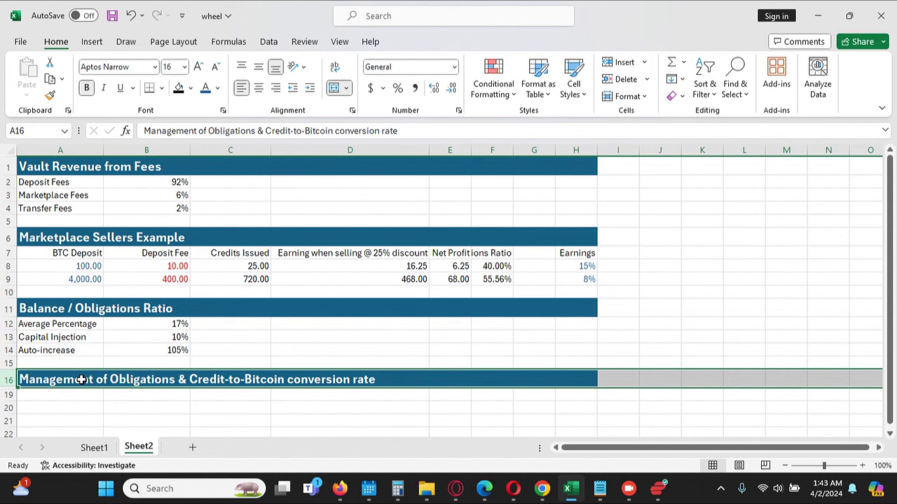
left_click(576, 269)
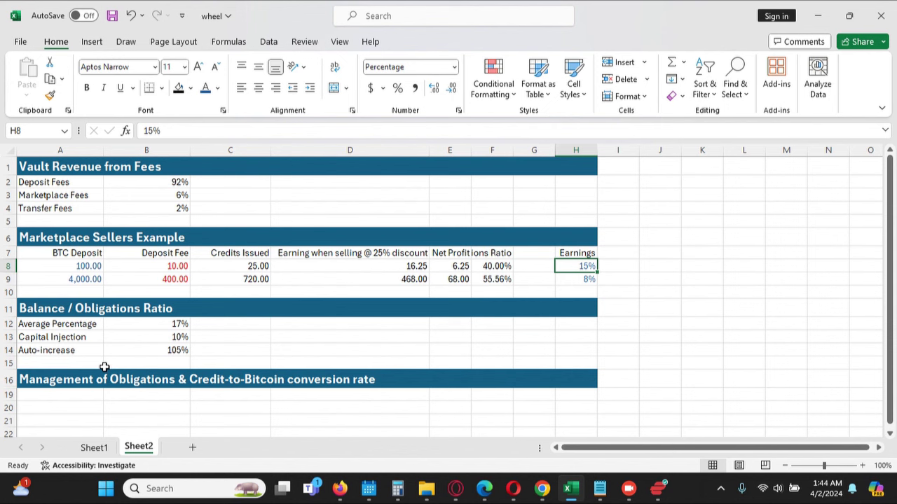
left_click(9, 380)
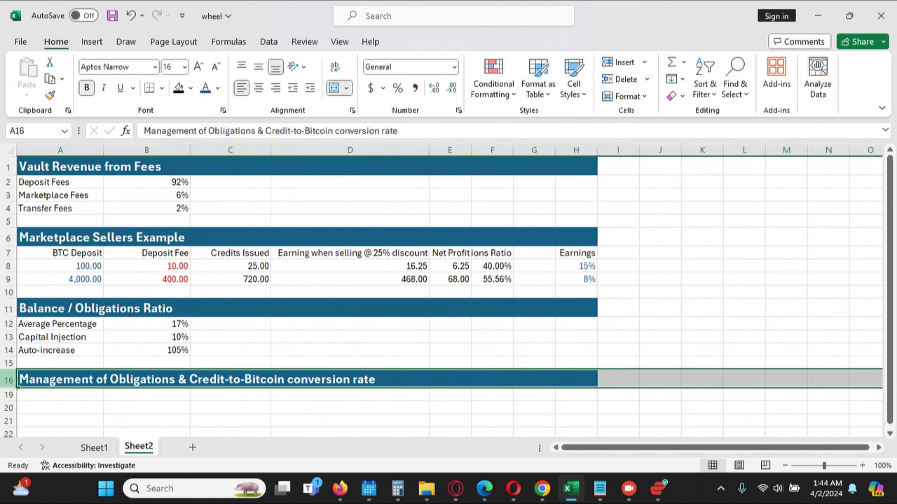
left_click_drag(9, 380, 12, 396)
right_click(12, 398)
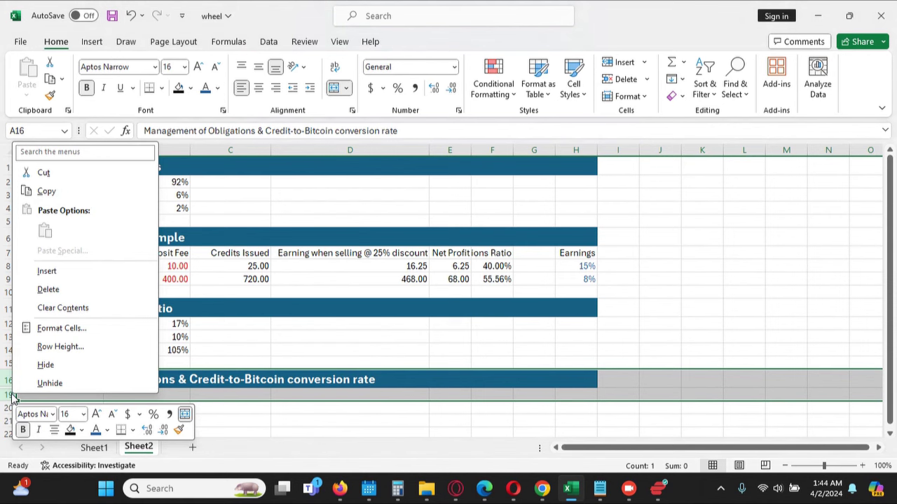
left_click(51, 383)
scroll(196, 344, "down", 1)
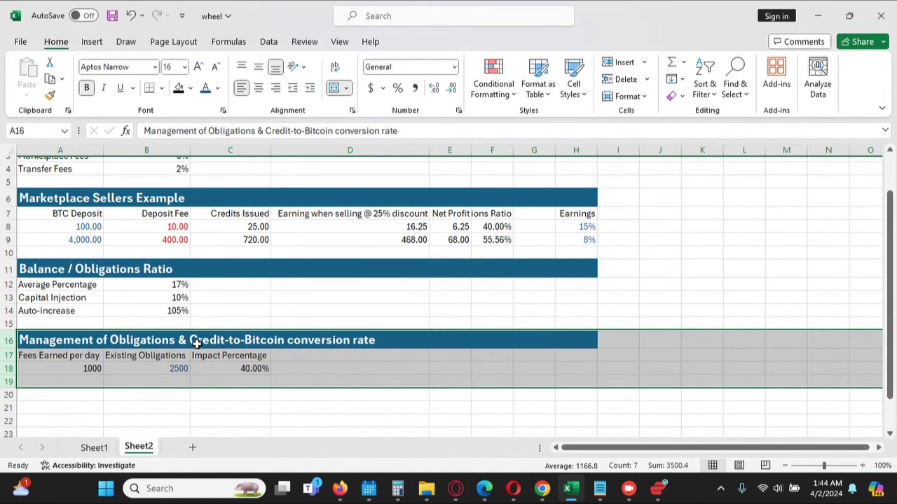
scroll(196, 344, "down", 2)
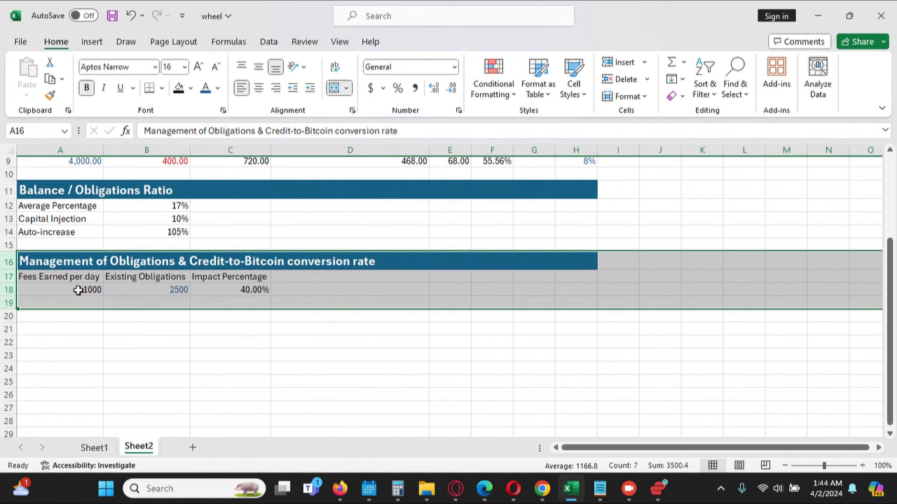
left_click(75, 275)
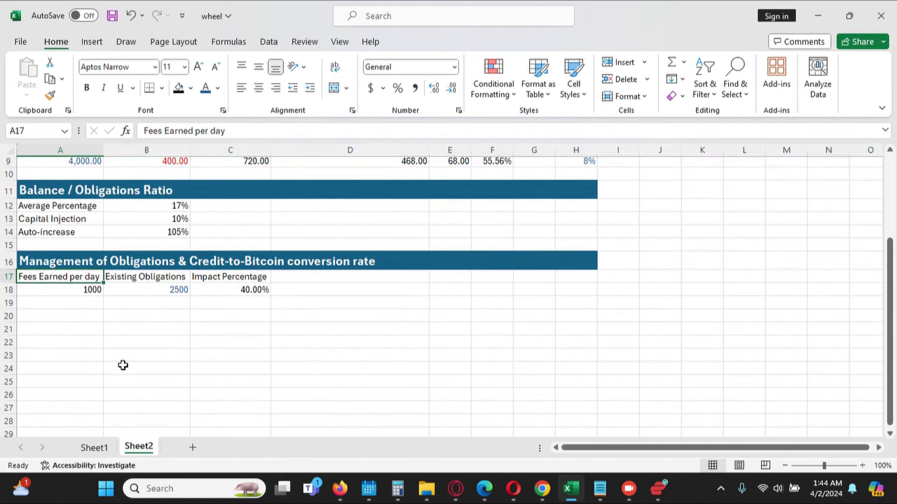
Examine the row 18 values for Fees Earned per day and Existing Obligations, and the Impact Percentage formula
left_click(86, 290)
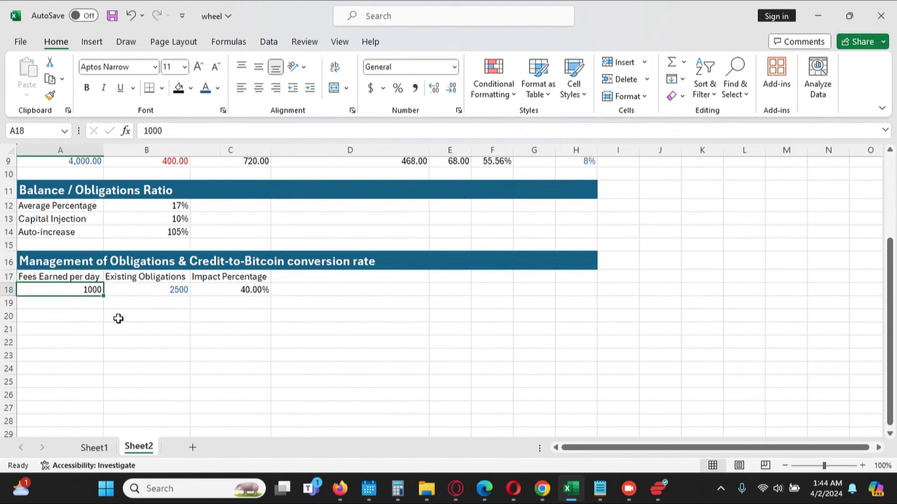
left_click(151, 278)
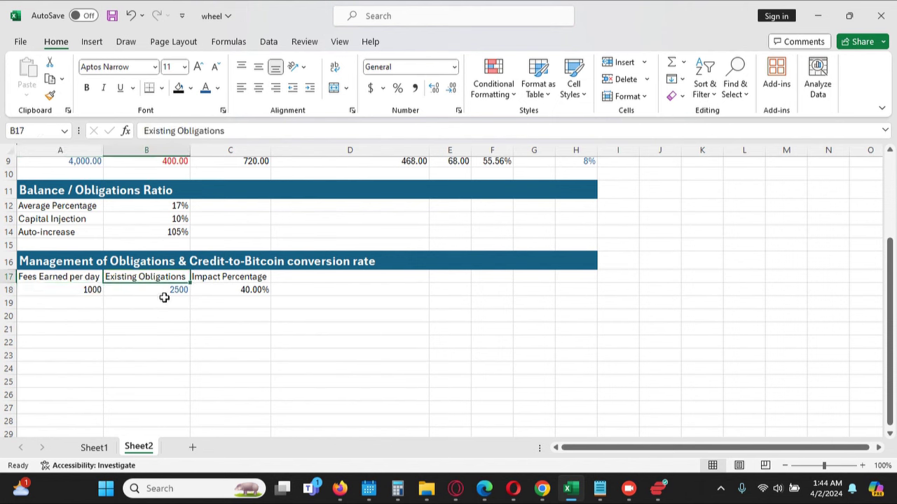
left_click(176, 294)
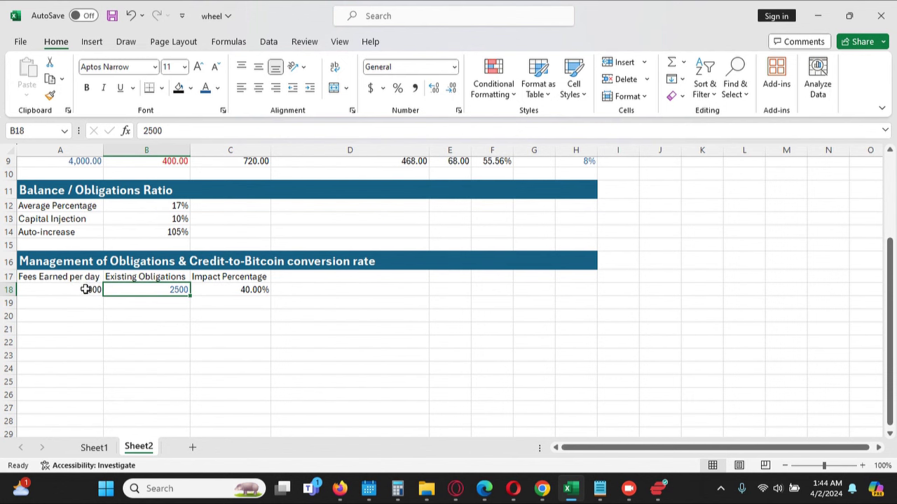
left_click(246, 291)
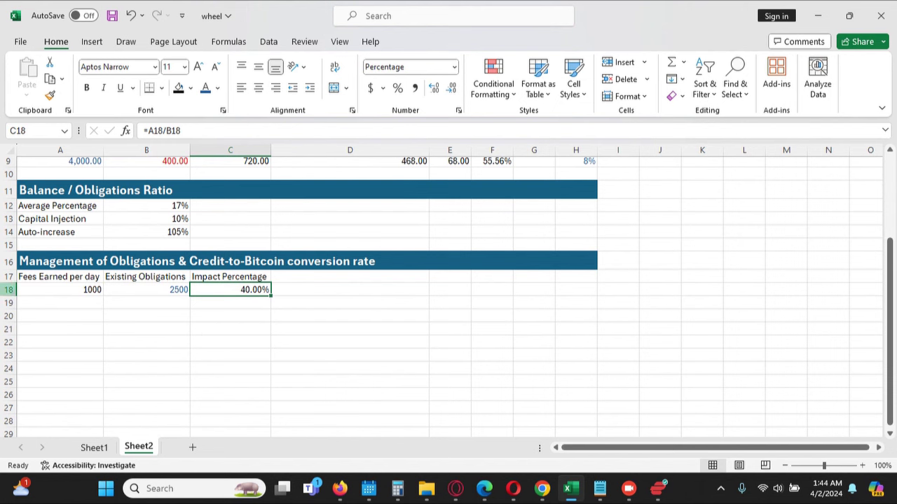
Copy the whole fees and obligations example in row 18 into row 19
left_click(10, 289)
key("ctrl+c")
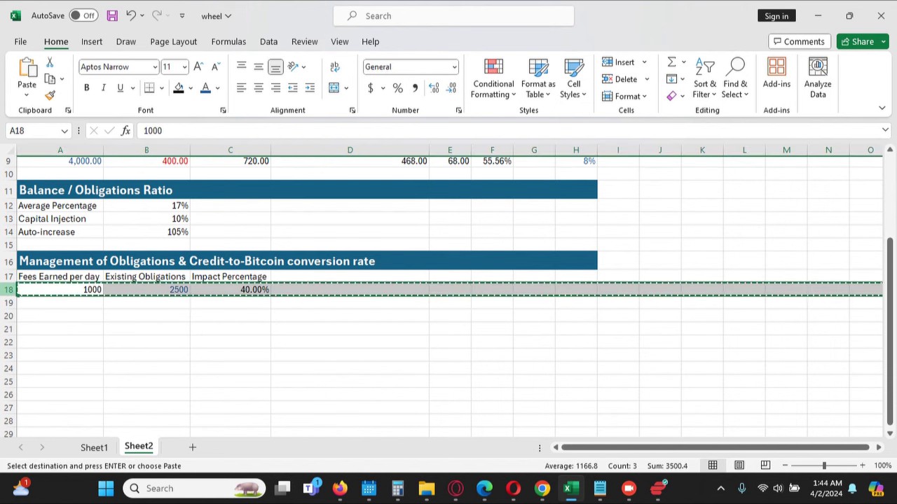
left_click(9, 302)
key("ctrl+v")
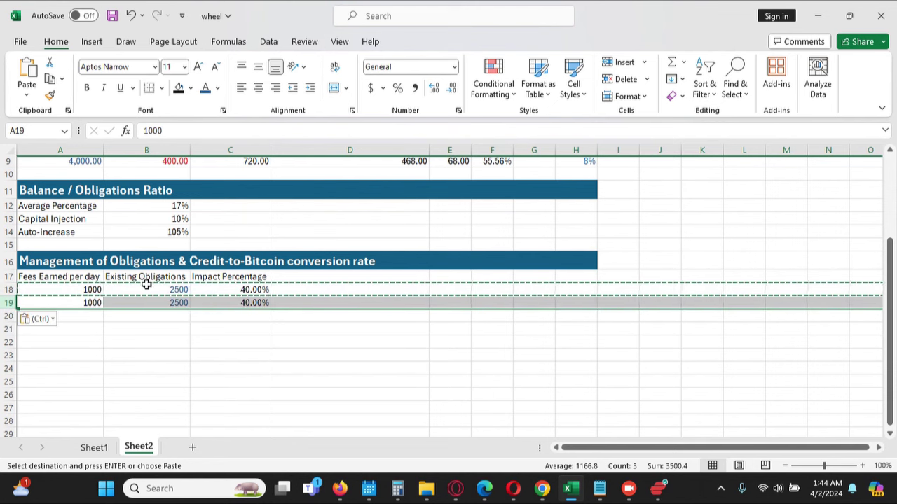
Set the Existing Obligations value in row 19 to 10000
left_click(162, 303)
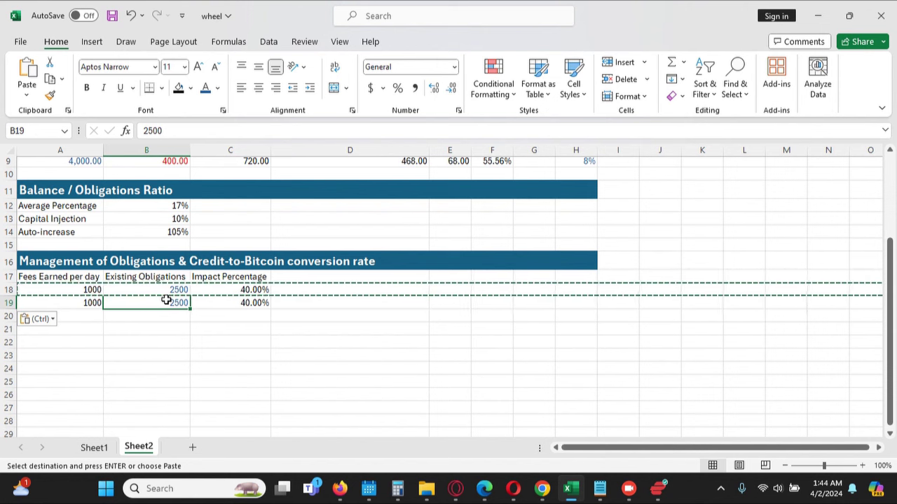
left_click(160, 290)
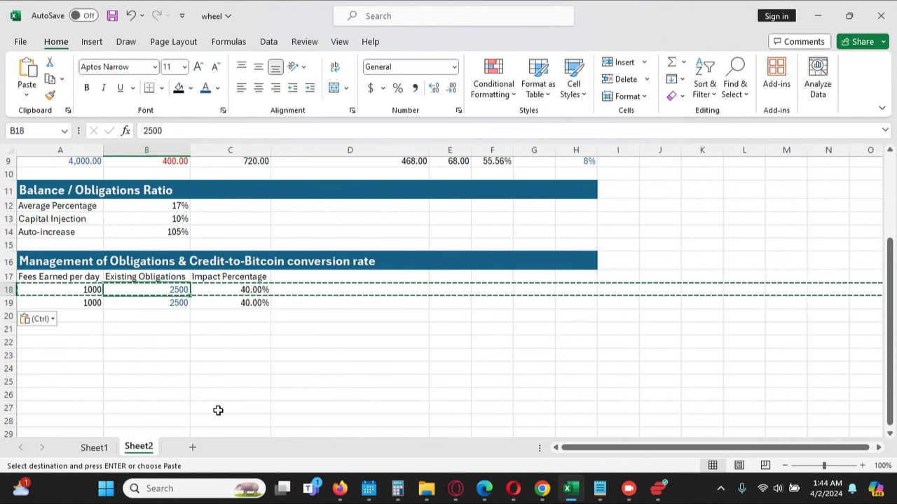
left_click(143, 304)
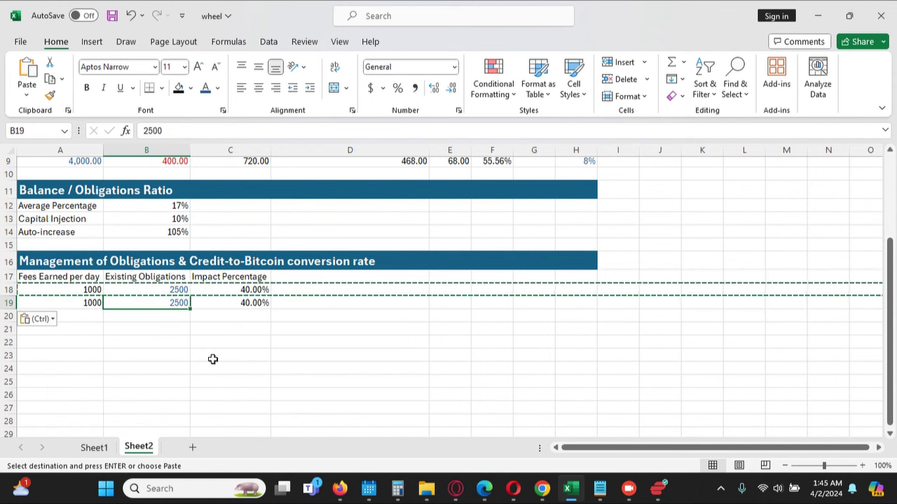
type("1000")
key("Return")
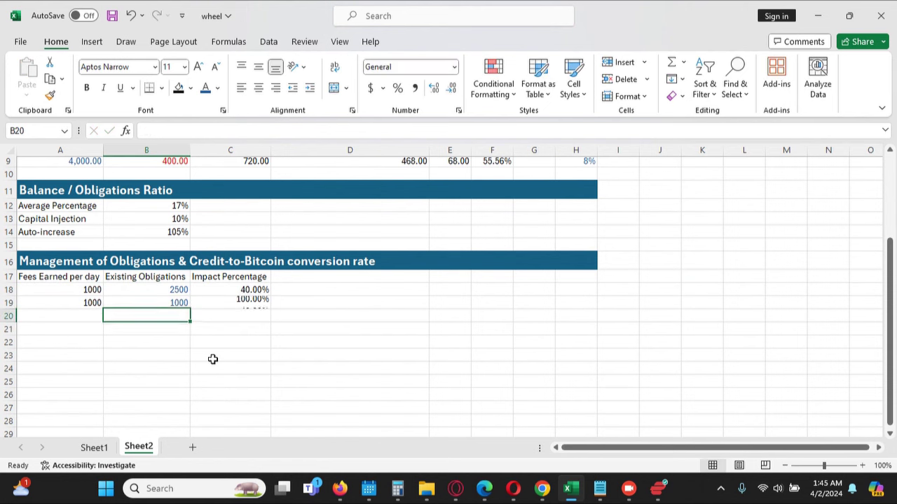
left_click(171, 302)
type("1000")
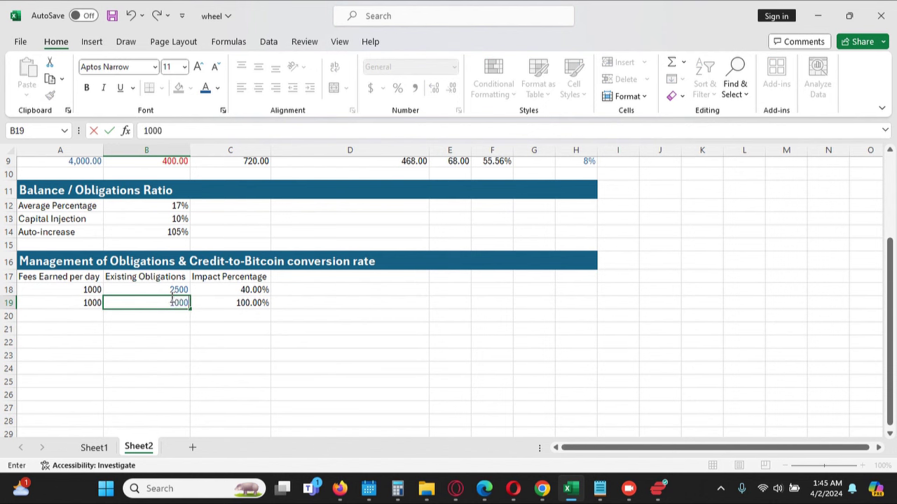
type("0")
key("Return")
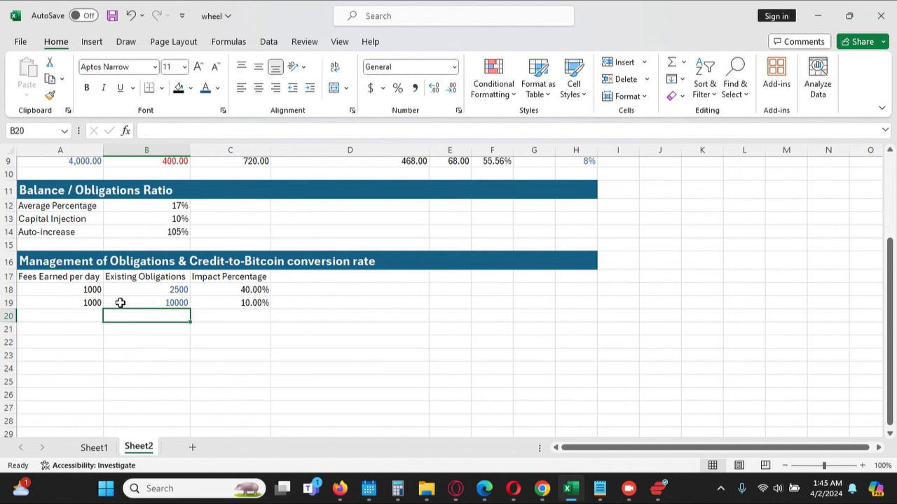
Compare the Impact Percentage of rows 18 and 19, checking row 19's fees and obligations and the Average Percentage in the ratio section
left_click(251, 303)
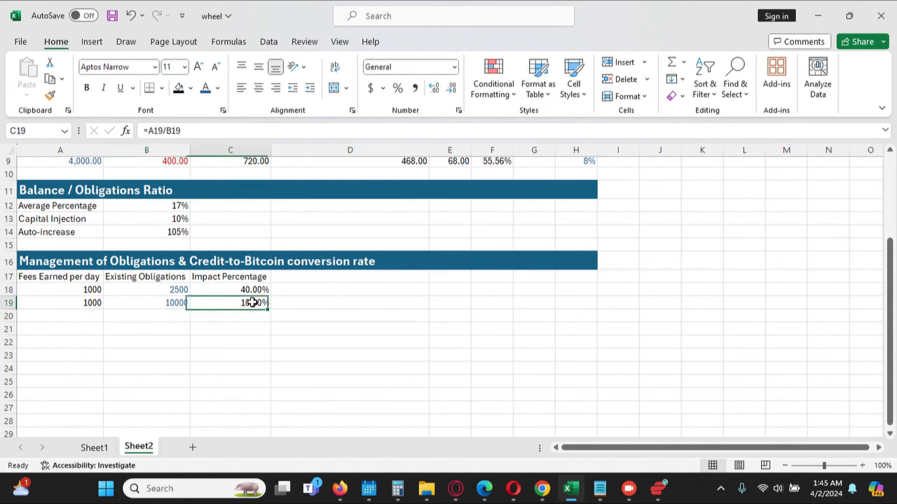
left_click(87, 303)
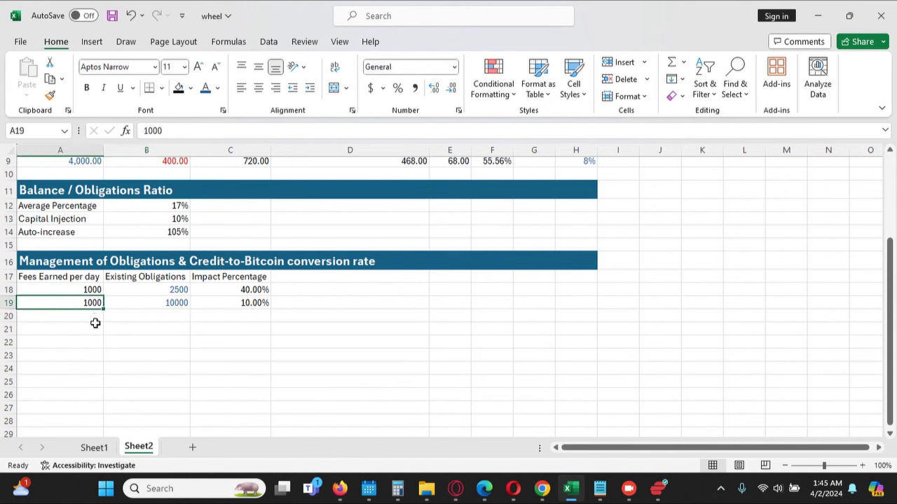
left_click(251, 302)
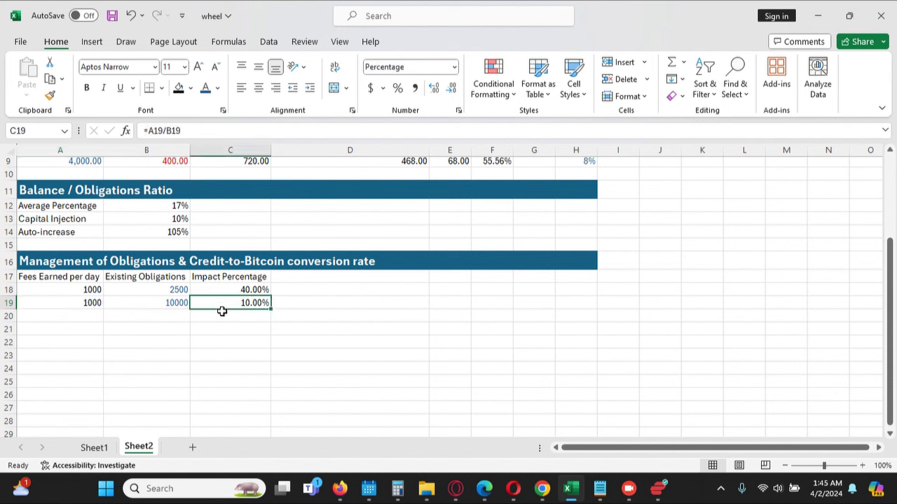
left_click(83, 303)
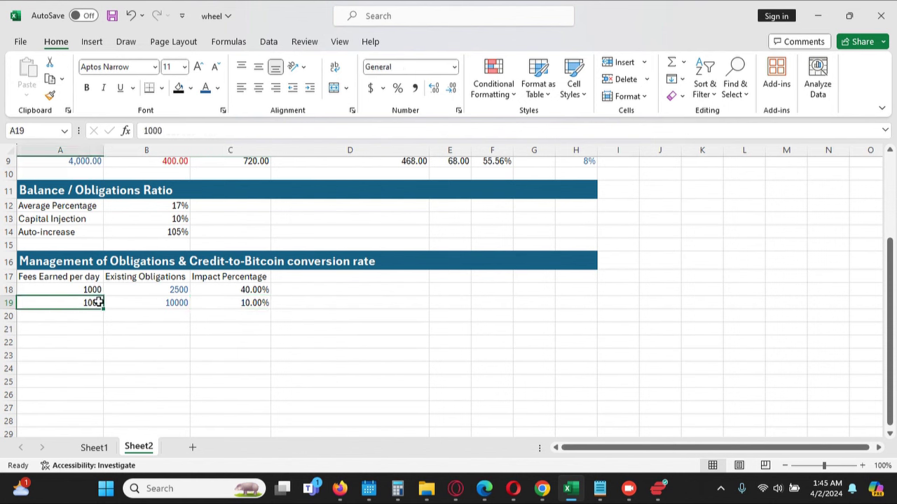
left_click(161, 302)
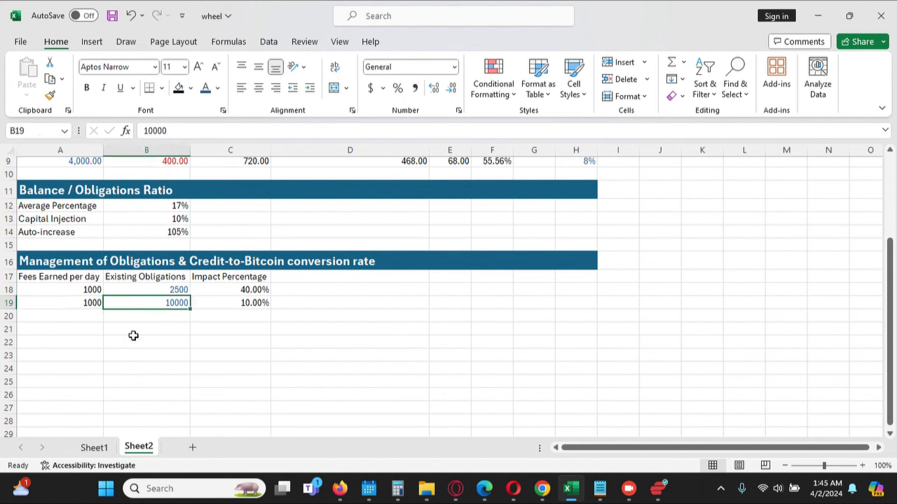
left_click(253, 299)
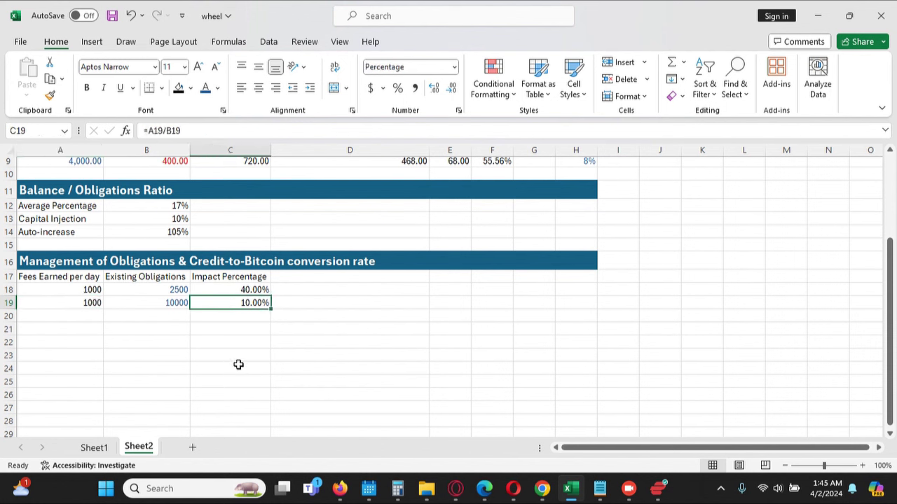
left_click(252, 290)
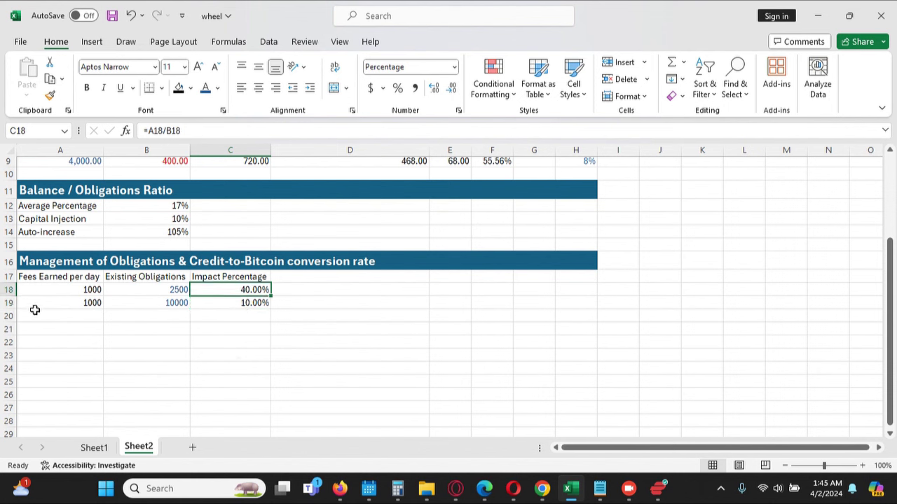
left_click(9, 303)
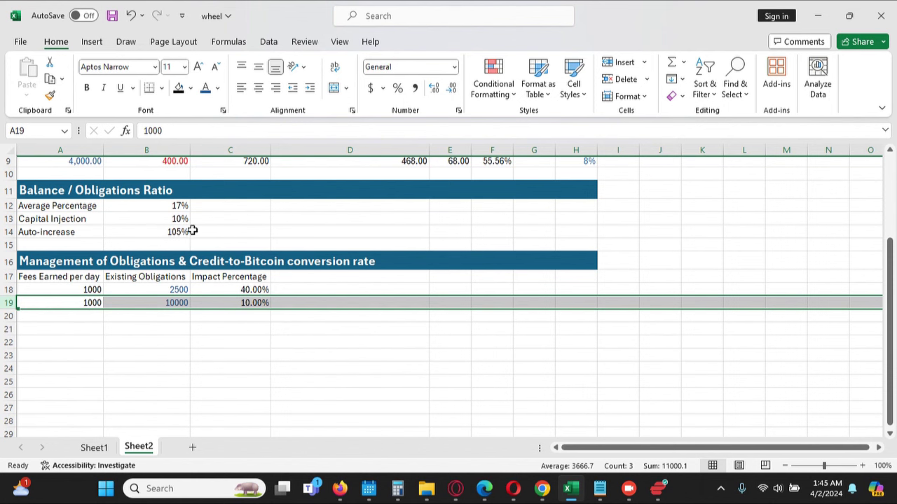
left_click(157, 208)
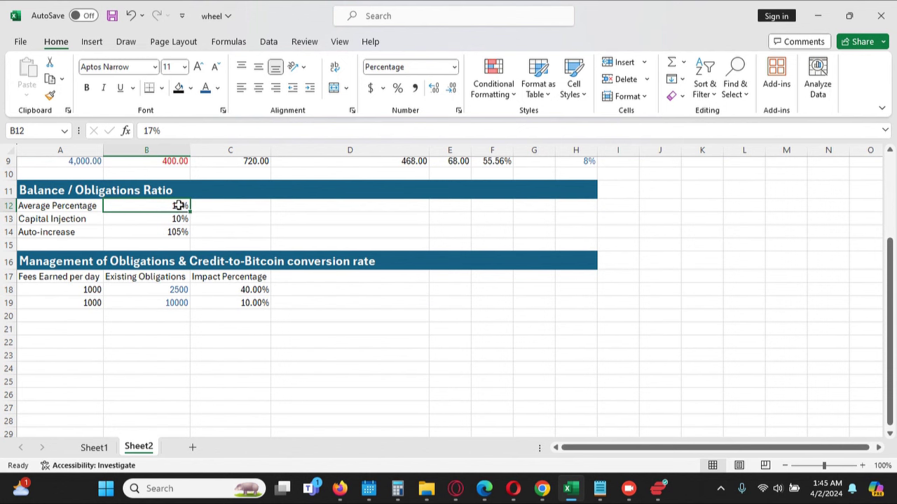
Set the Fees Earned per day value in row 19 to 2000
left_click(85, 303)
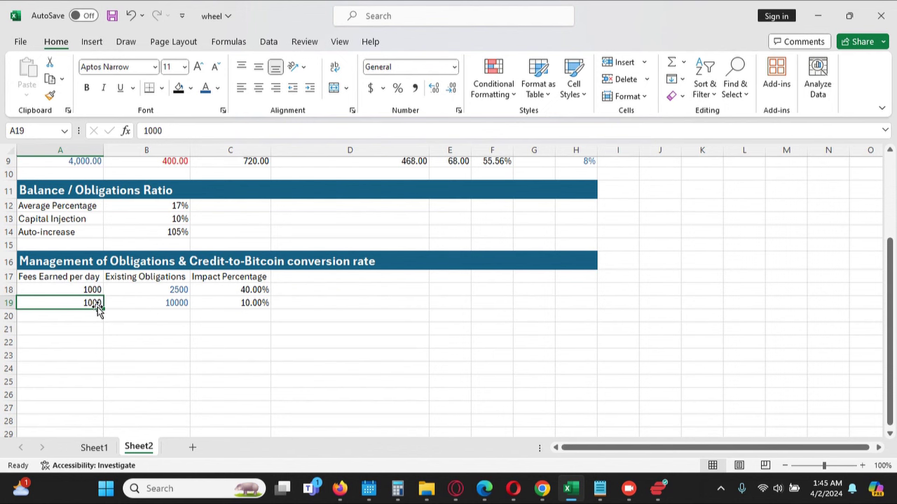
type("20")
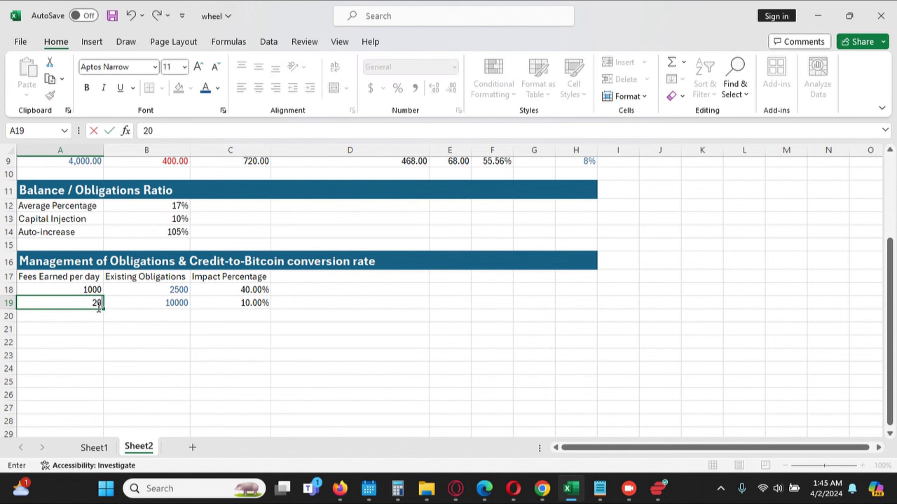
type("0")
key("Return")
left_click(97, 306)
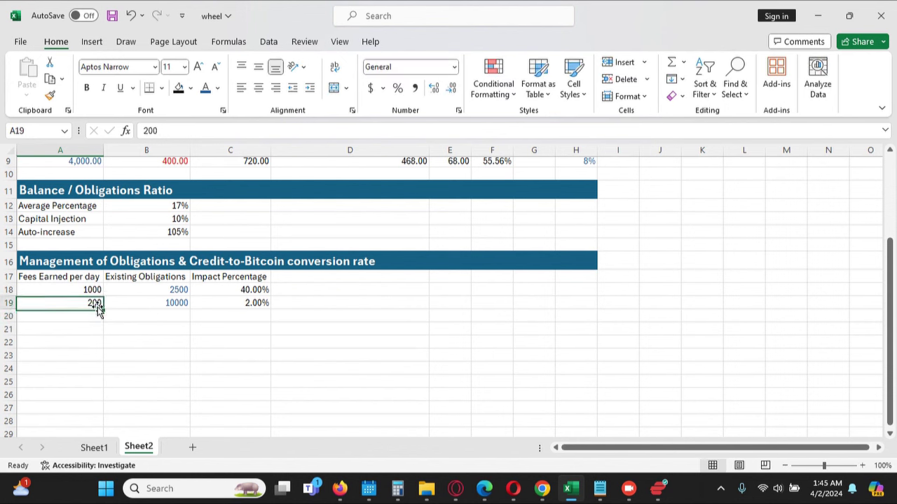
type("2000")
key("Return")
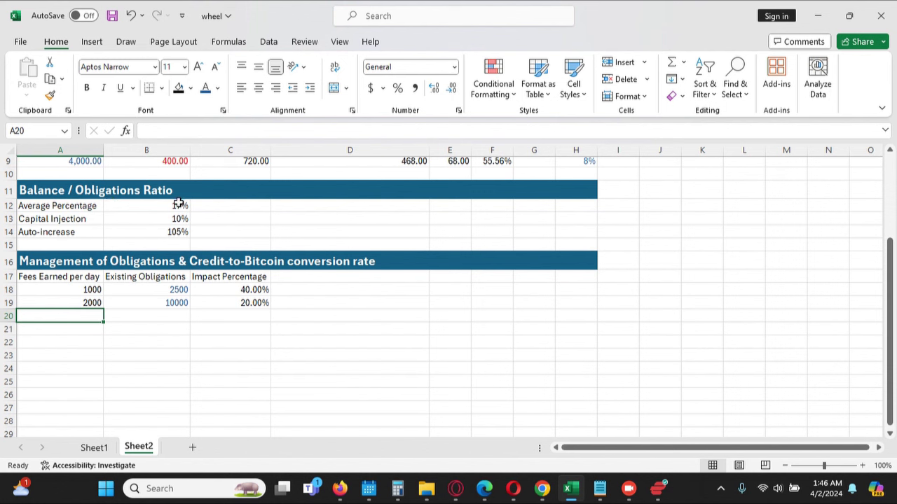
Review the row 19 obligations example against the Average Percentage and the row 9 earnings rate, ending at the Vault Revenue from Fees section
left_click(61, 277)
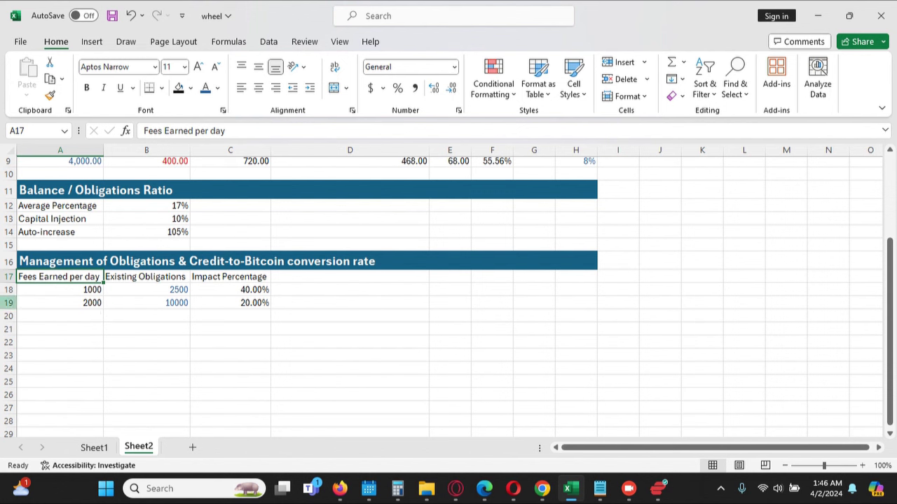
left_click(8, 303)
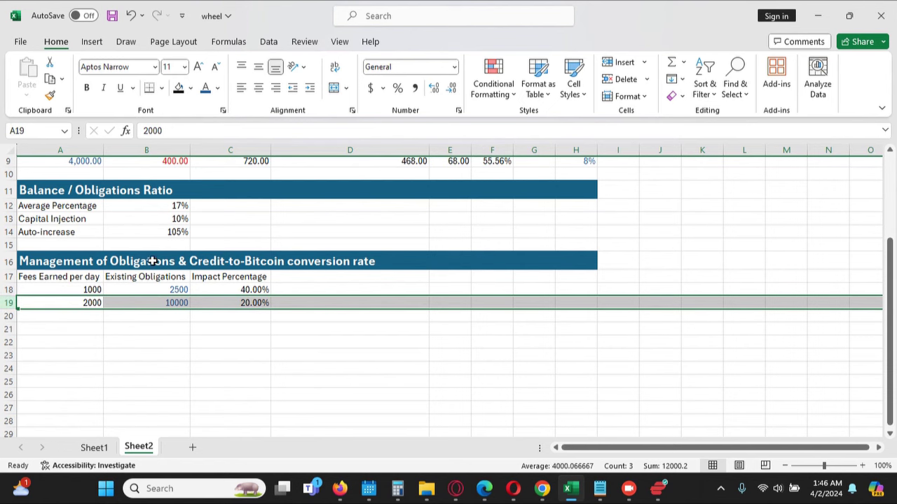
scroll(144, 288, "up", 2)
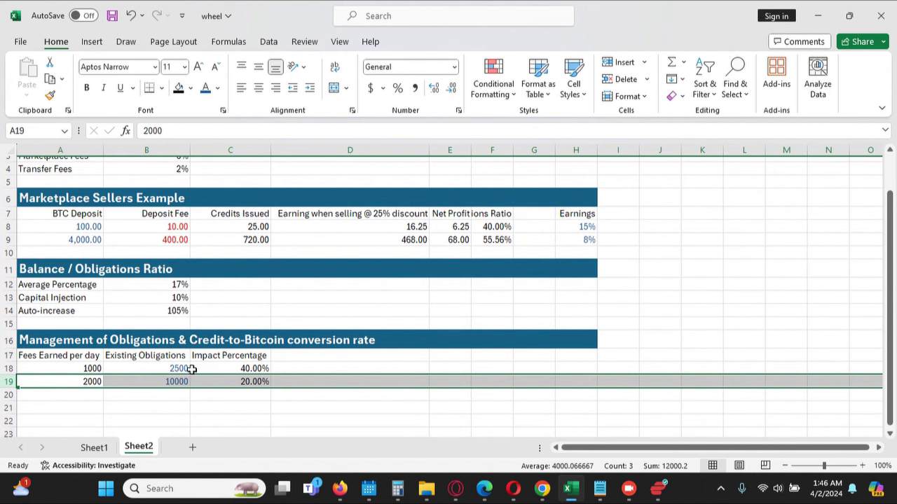
left_click(8, 285)
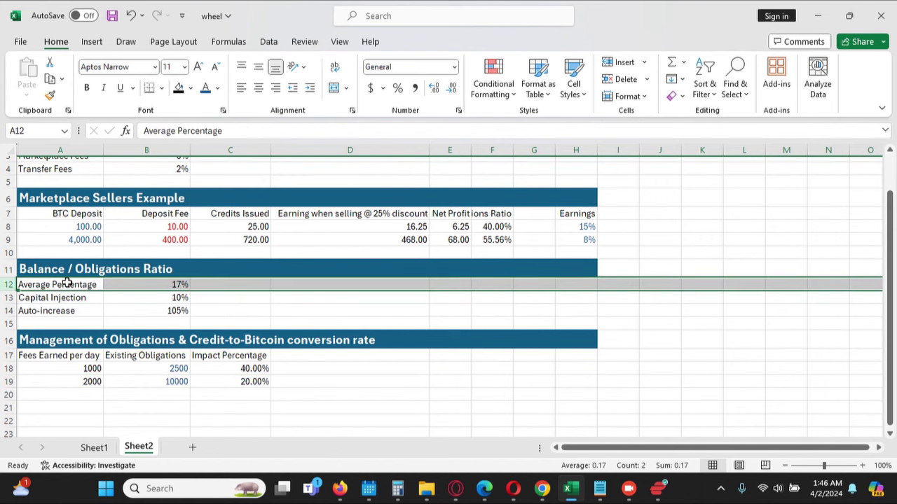
left_click(176, 282)
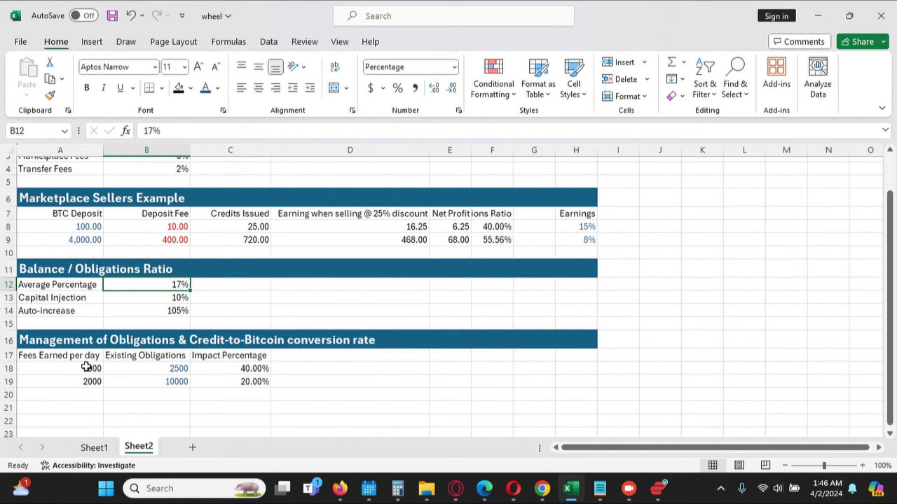
scroll(77, 389, "down", 2)
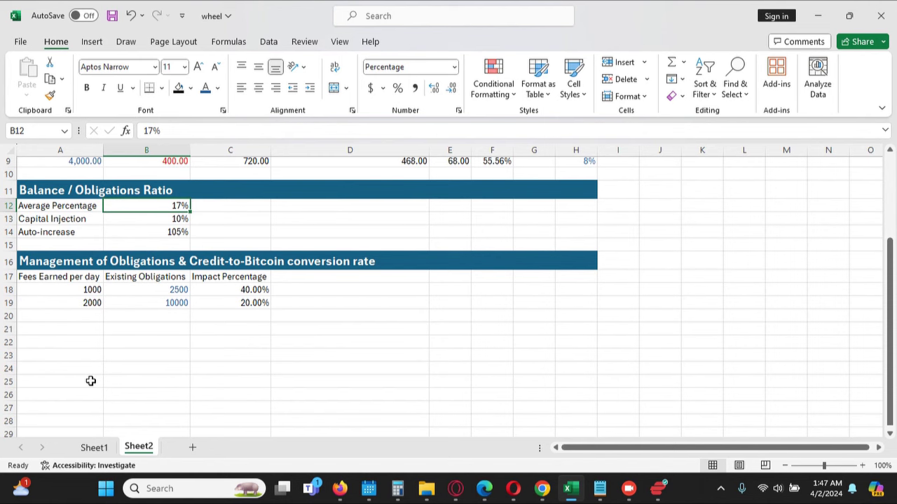
scroll(90, 381, "up", 1)
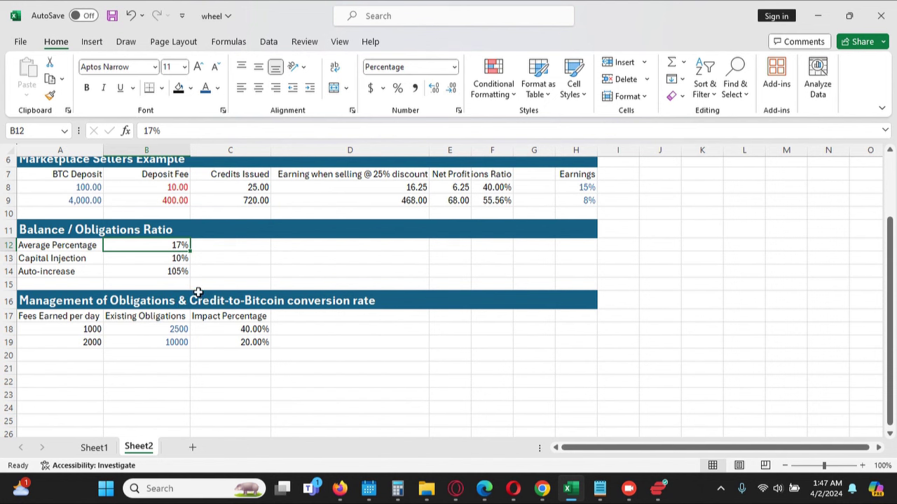
left_click(586, 201)
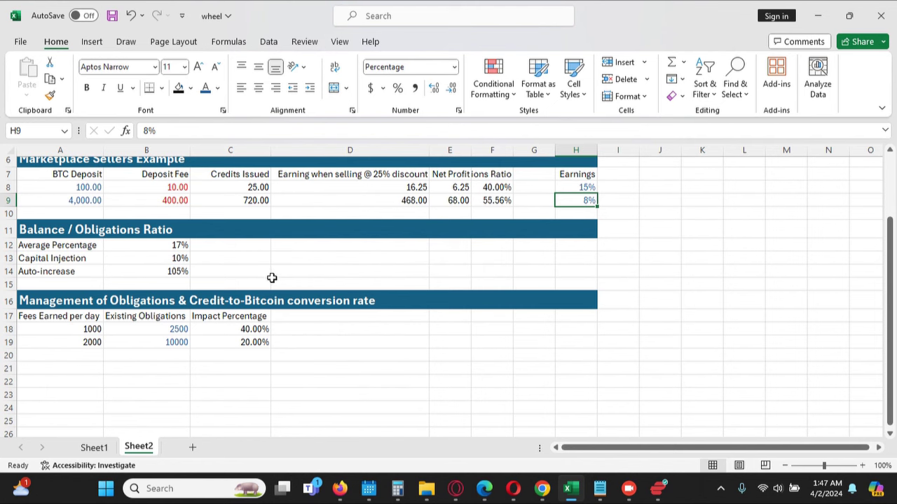
scroll(273, 279, "up", 1)
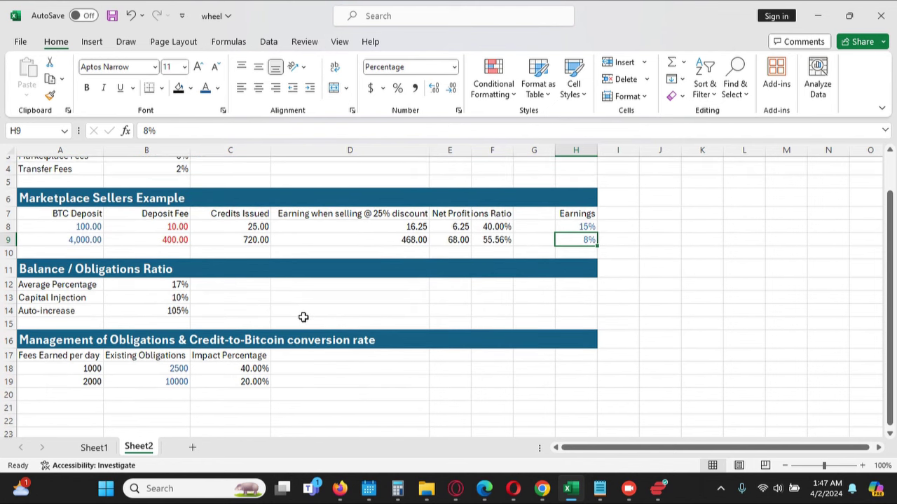
scroll(302, 316, "up", 1)
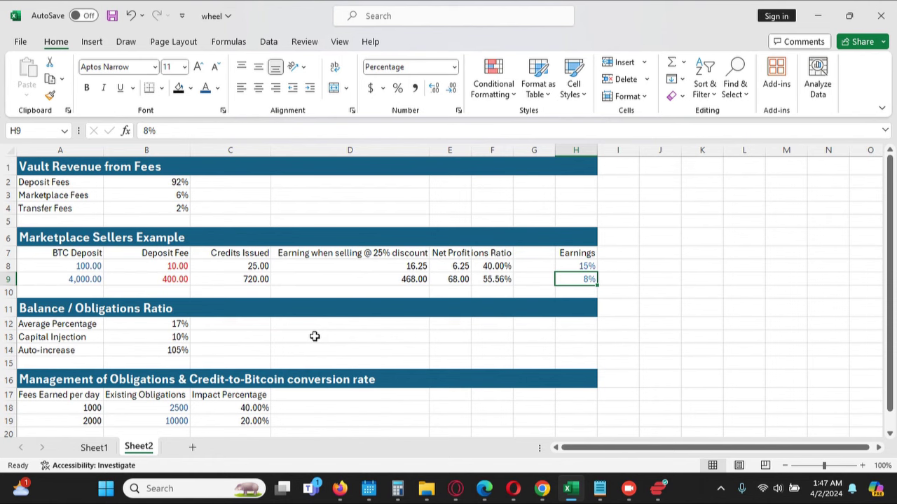
Switch to the High Yield BTC home page in the Opera browser to view its earnings offer, and return to the Excel workbook
key("alt+Tab")
key("Tab")
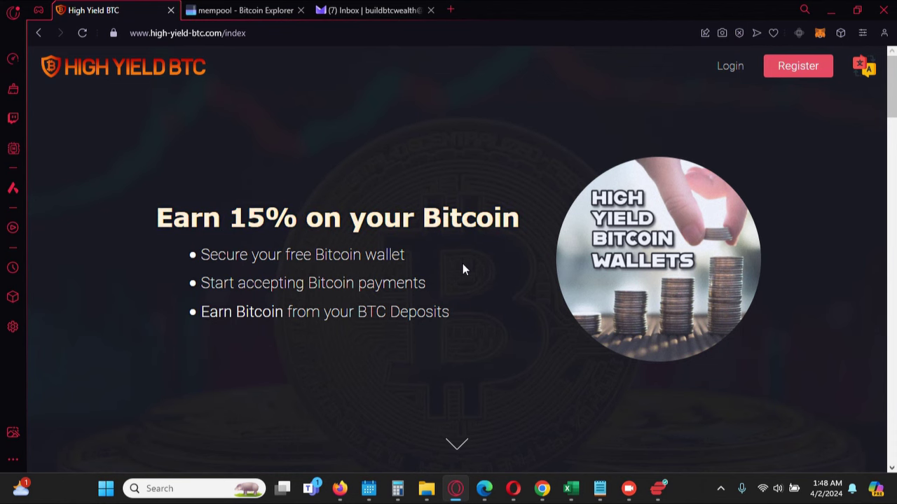
key("alt+Tab")
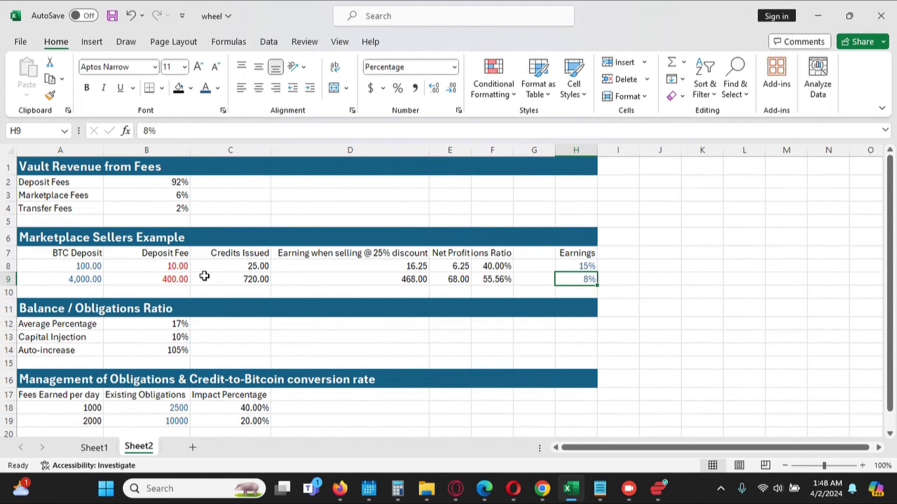
Review the Average Percentage, Capital Injection and Auto-increase rows of the Balance / Obligations Ratio section
scroll(141, 295, "down", 1)
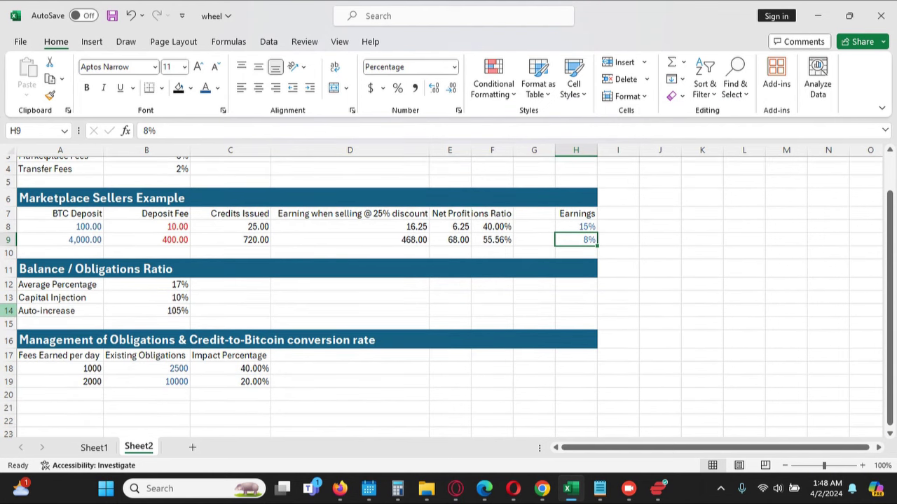
left_click(9, 284)
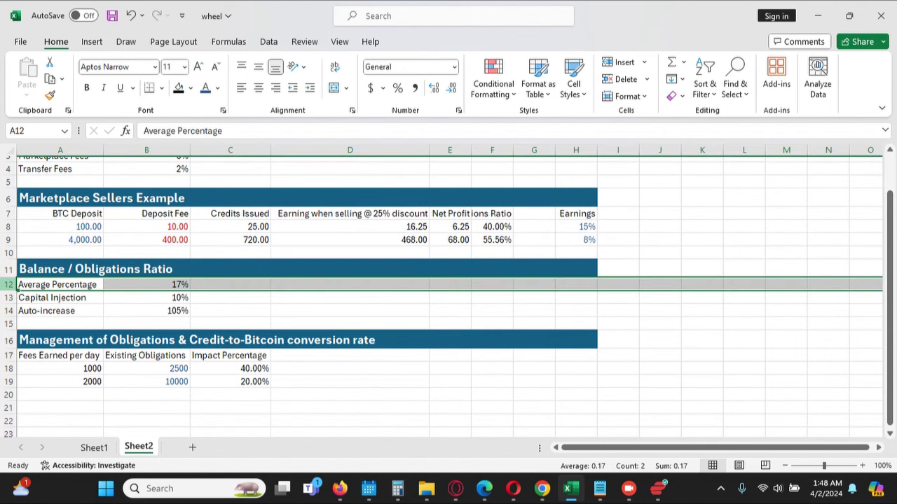
left_click(181, 285)
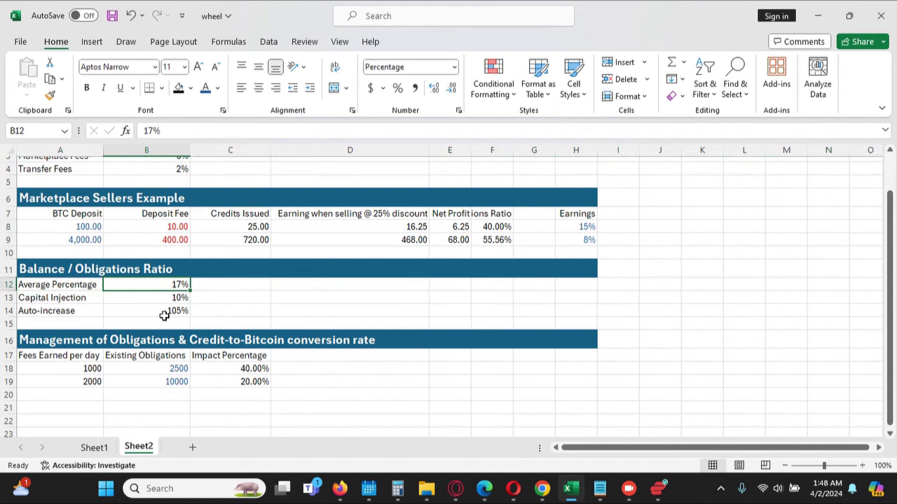
left_click(10, 297)
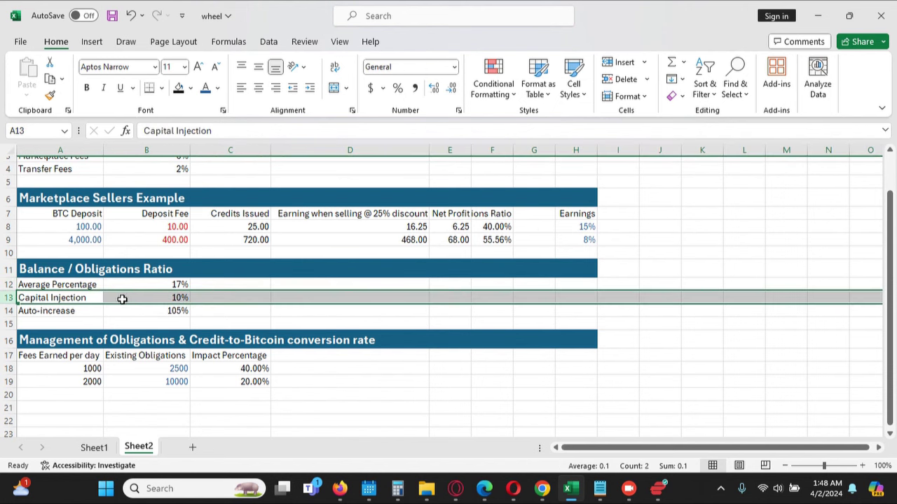
left_click(10, 310)
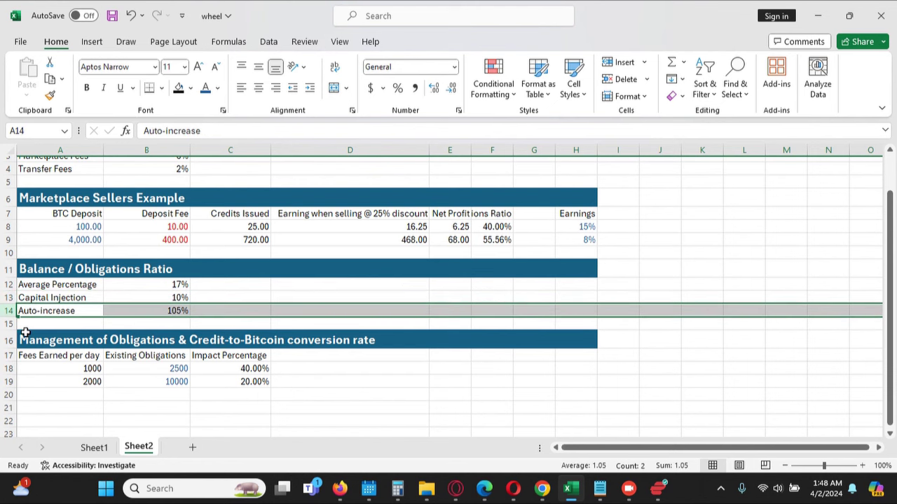
left_click(176, 310)
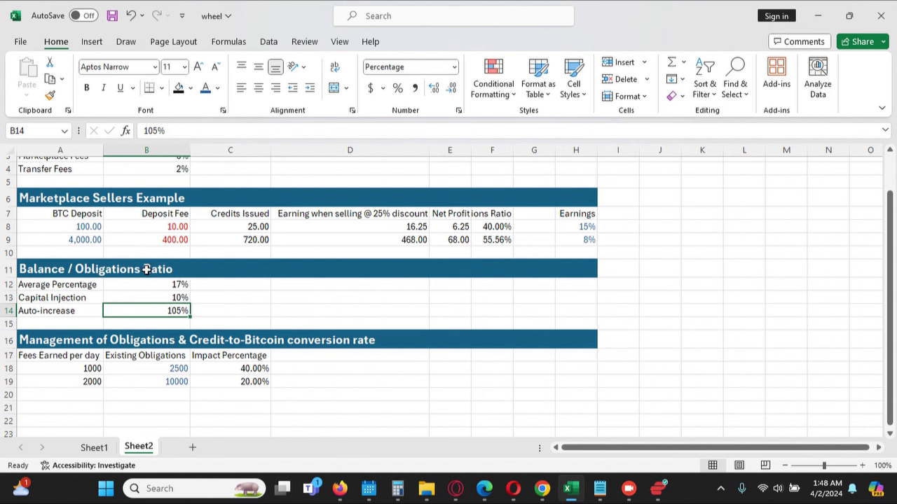
Check the earnings headline on the High Yield BTC home page in Opera against the Auto-increase row in the Excel workbook
key("alt+Tab")
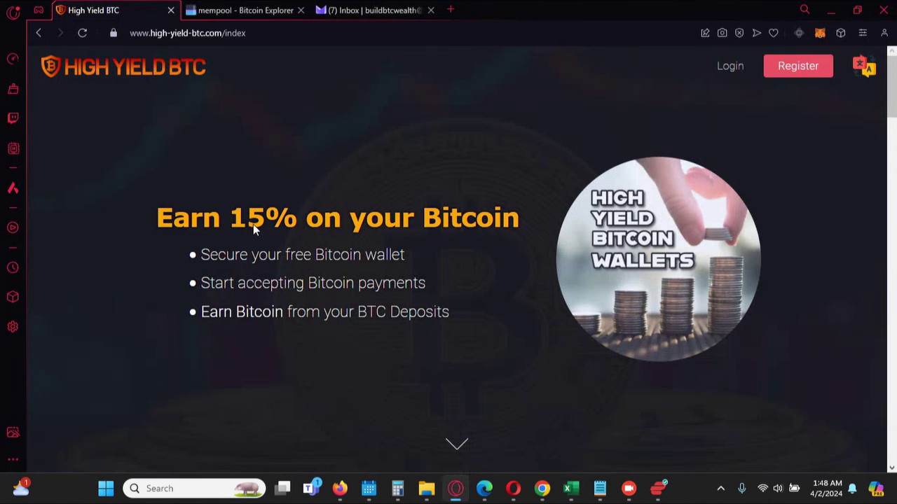
key("alt+Tab")
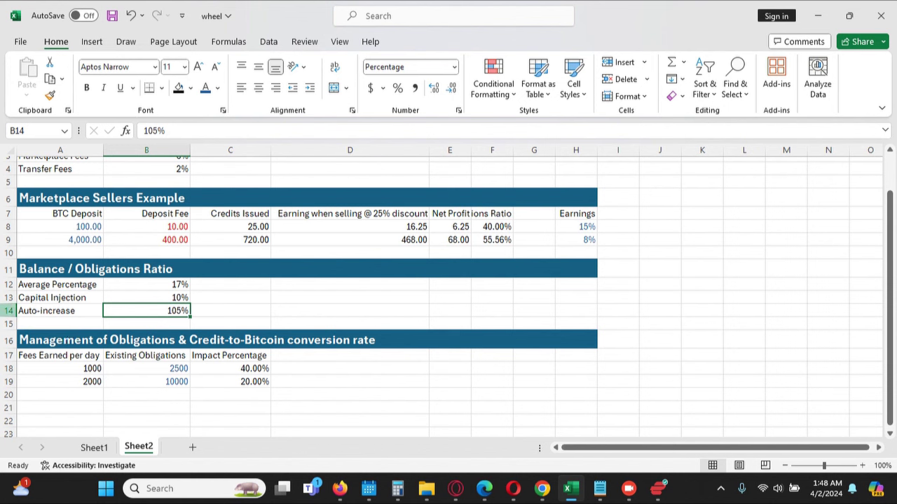
left_click(9, 311)
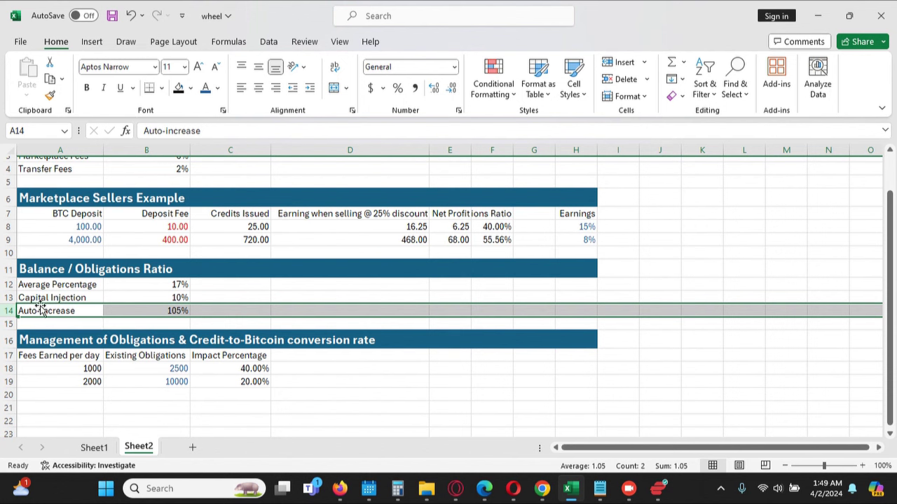
left_click(156, 311)
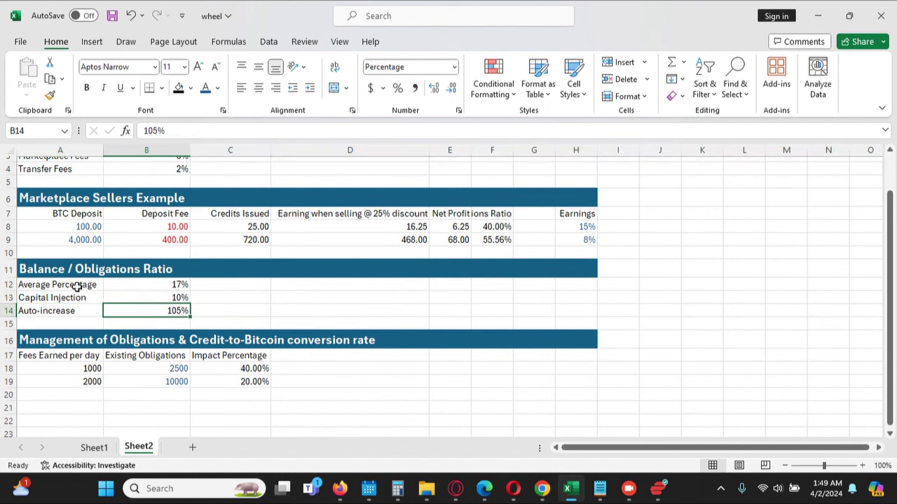
Compare the Average Percentage value with the Earnings rates in rows 8 and 9 of the Marketplace Sellers Example
left_click(155, 284)
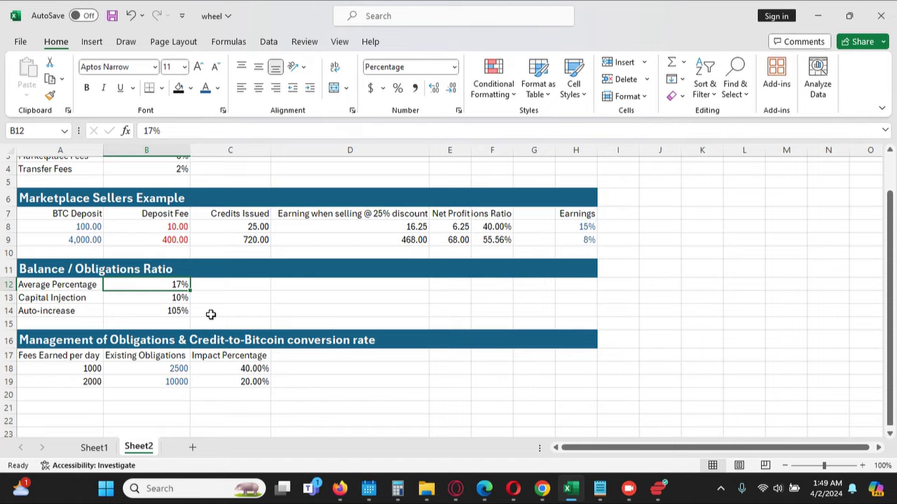
scroll(211, 314, "up", 1)
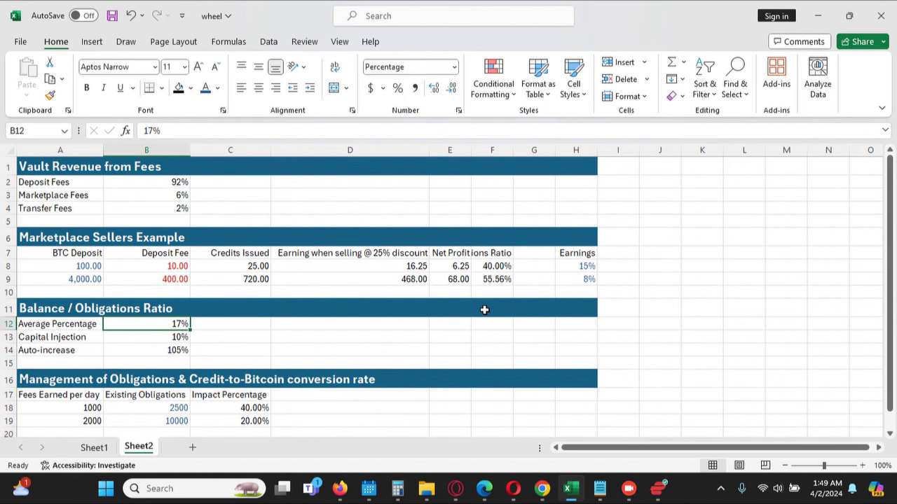
left_click(578, 265)
left_click(581, 279)
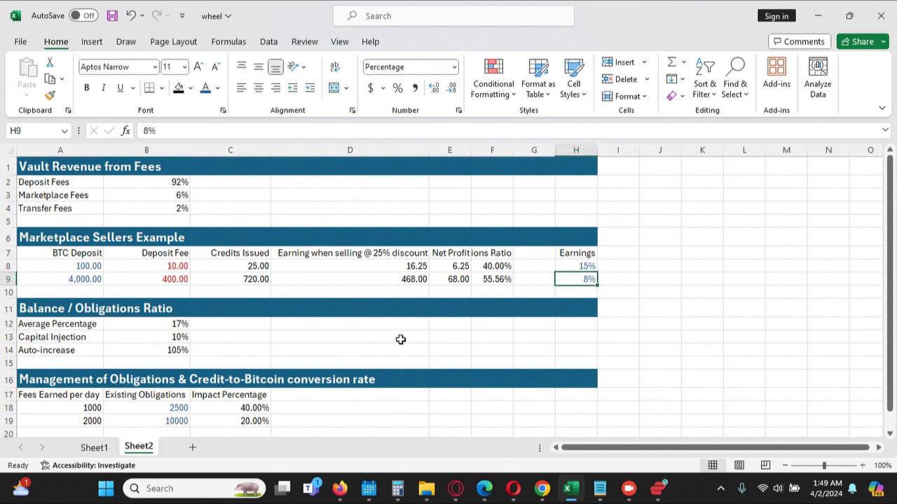